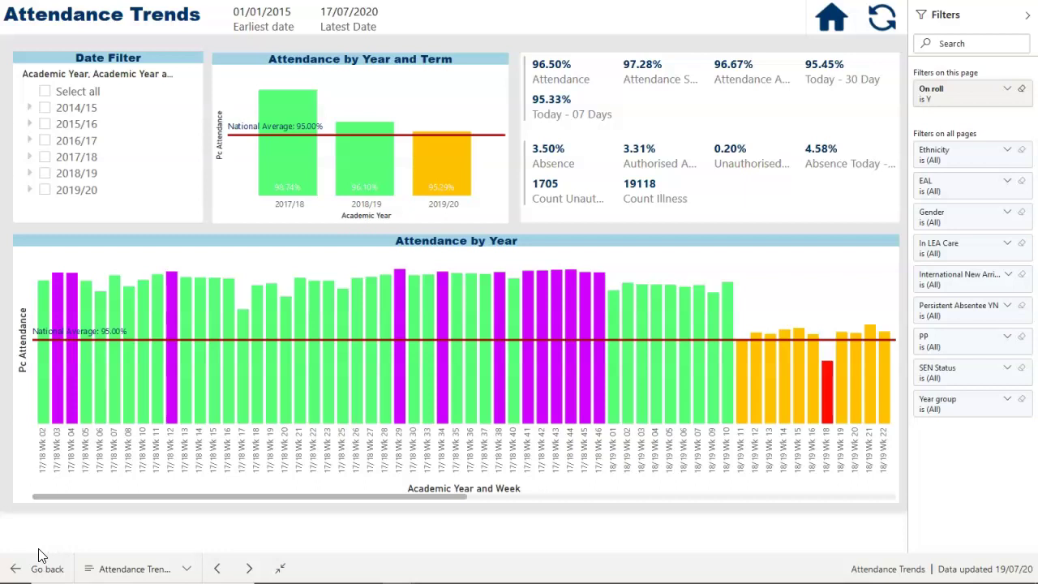
# Filter the Date Filter slicer to 2018/19, then switch it to the 2019/20 academic year.
pyautogui.click(42, 554)
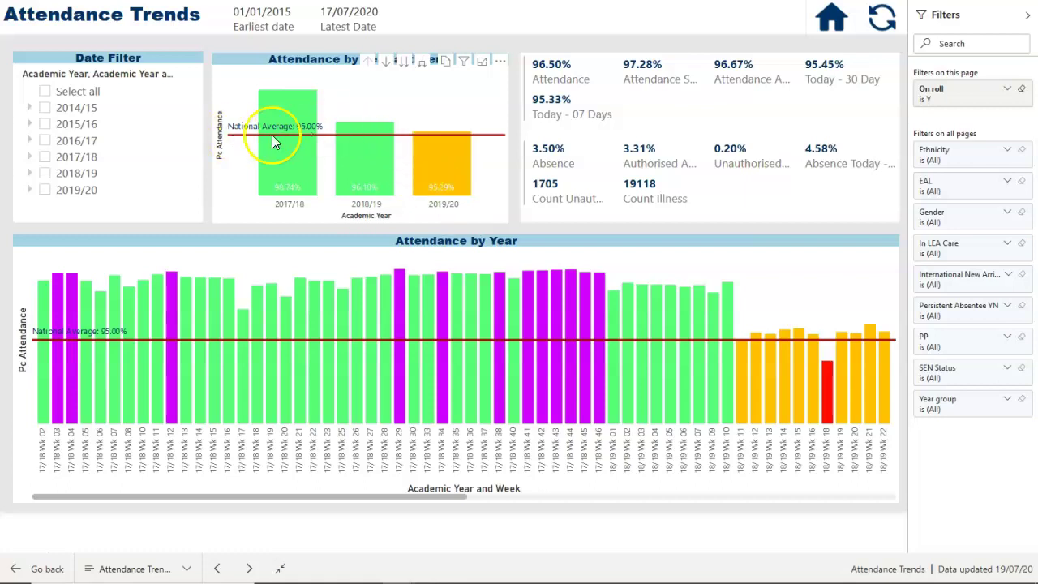
pyautogui.moveTo(352, 137)
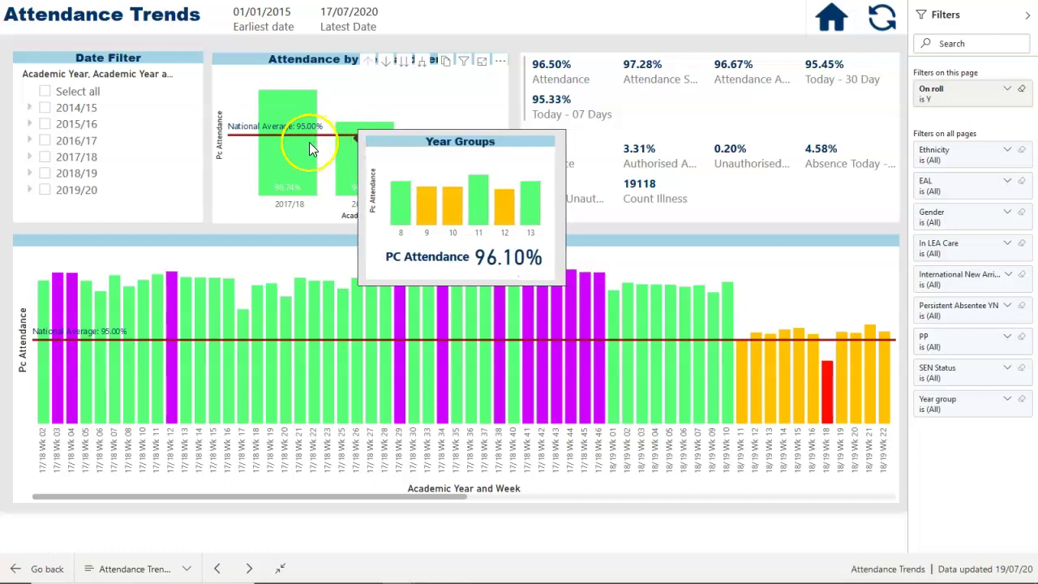
pyautogui.moveTo(309, 141)
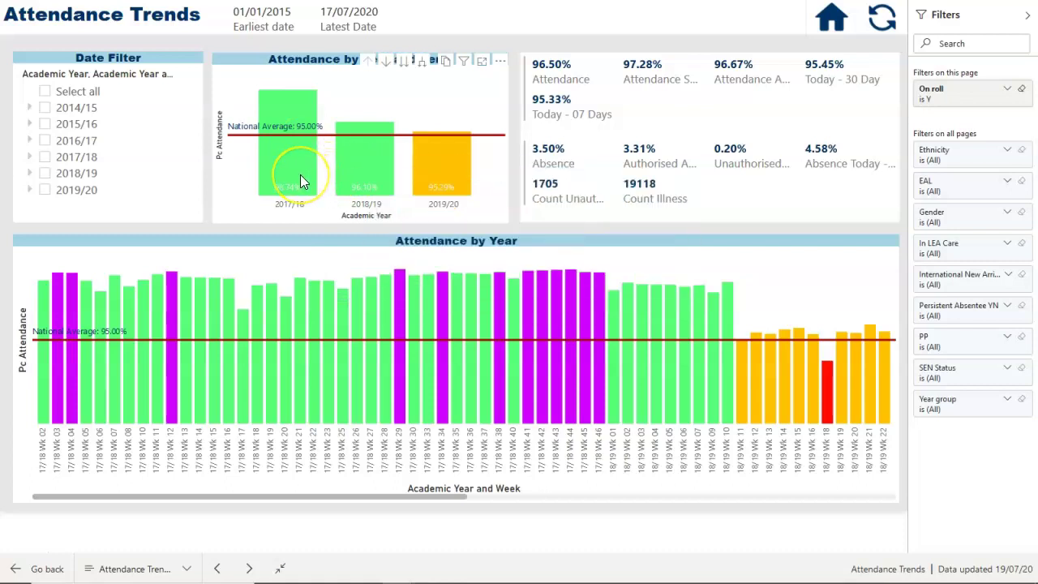
pyautogui.moveTo(300, 179)
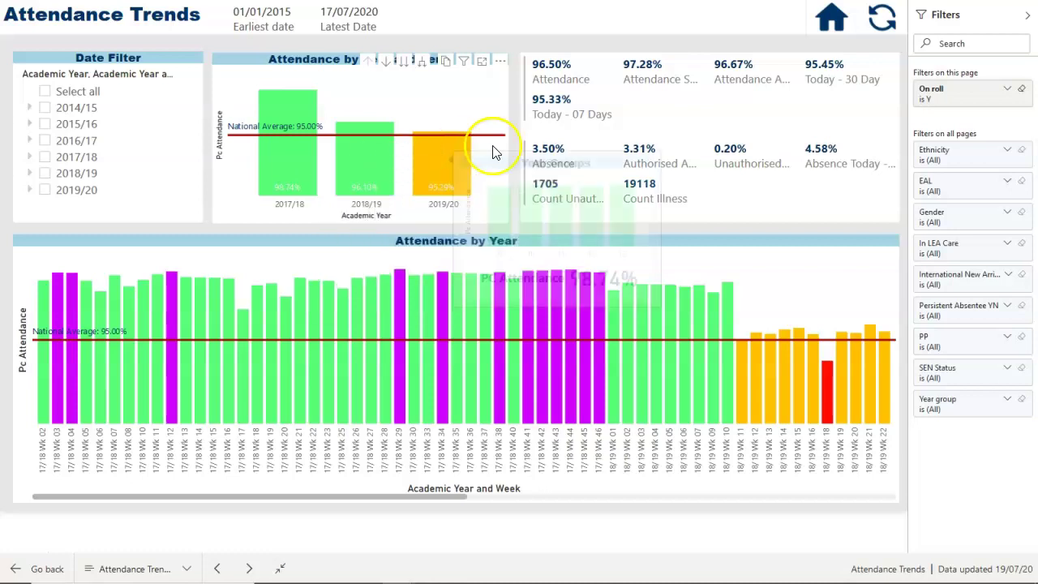
pyautogui.moveTo(453, 160)
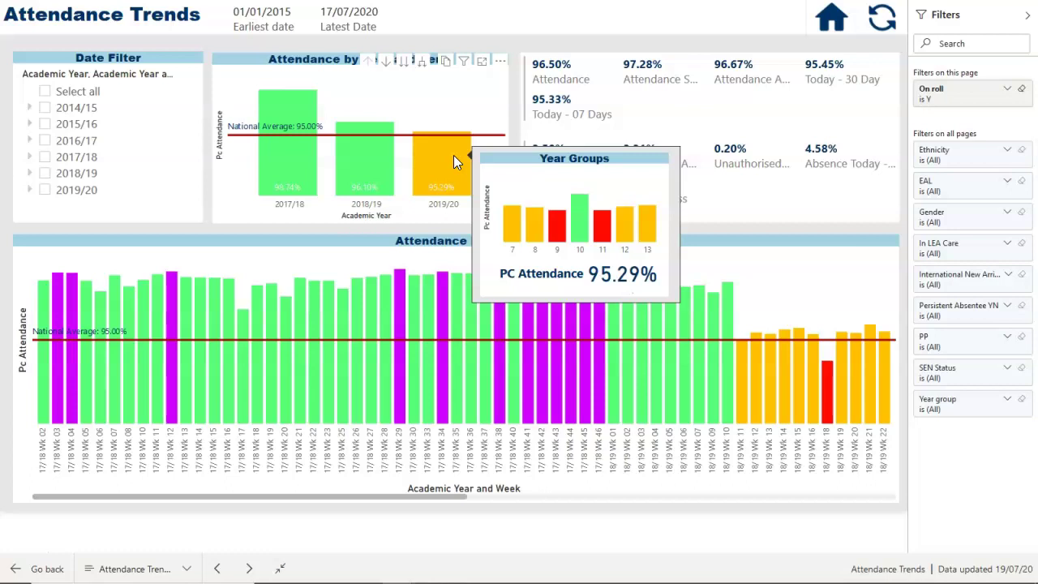
pyautogui.click(399, 221)
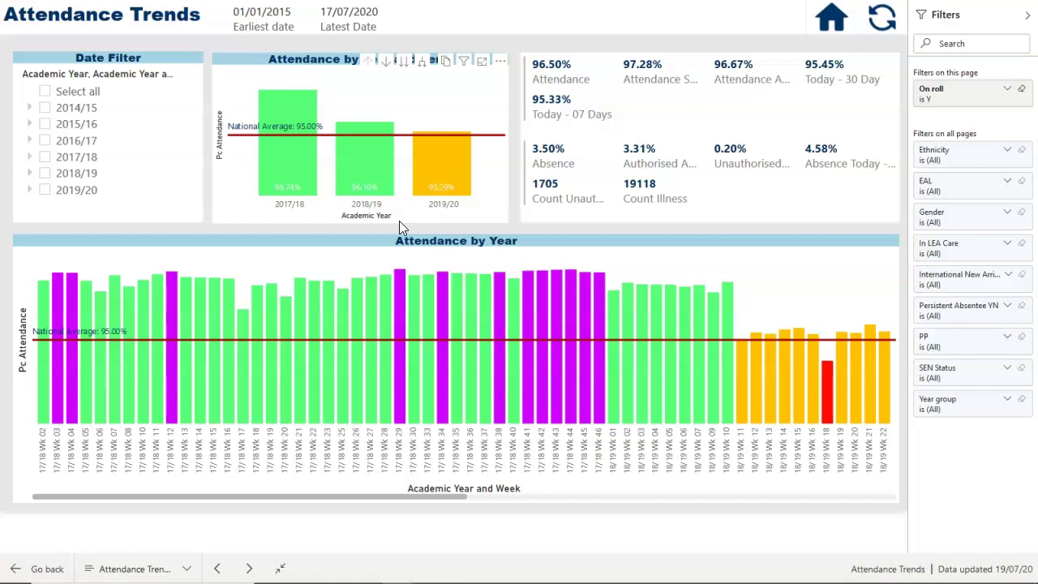
pyautogui.moveTo(404, 286)
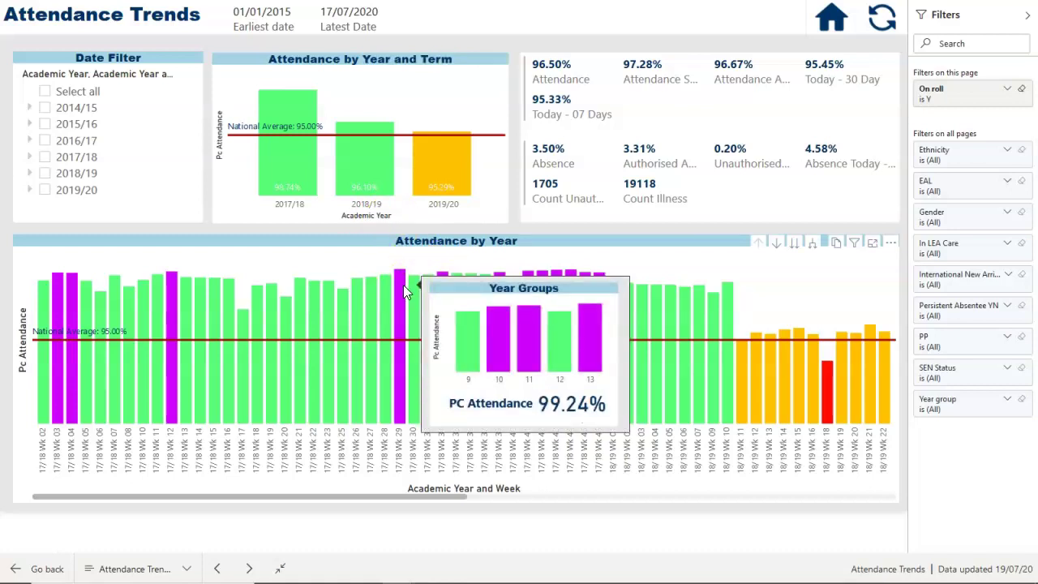
pyautogui.moveTo(359, 174)
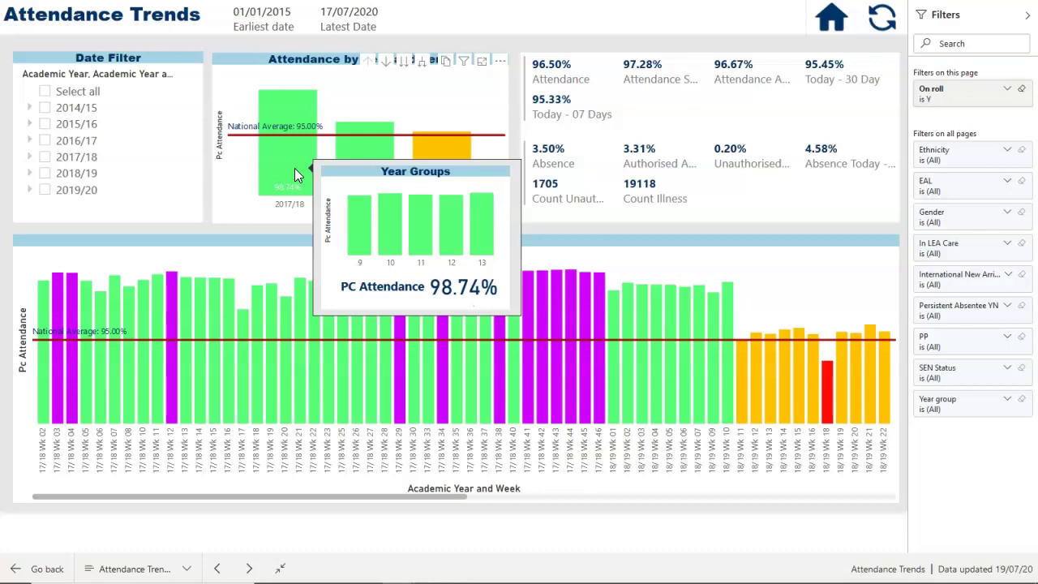
pyautogui.moveTo(461, 159)
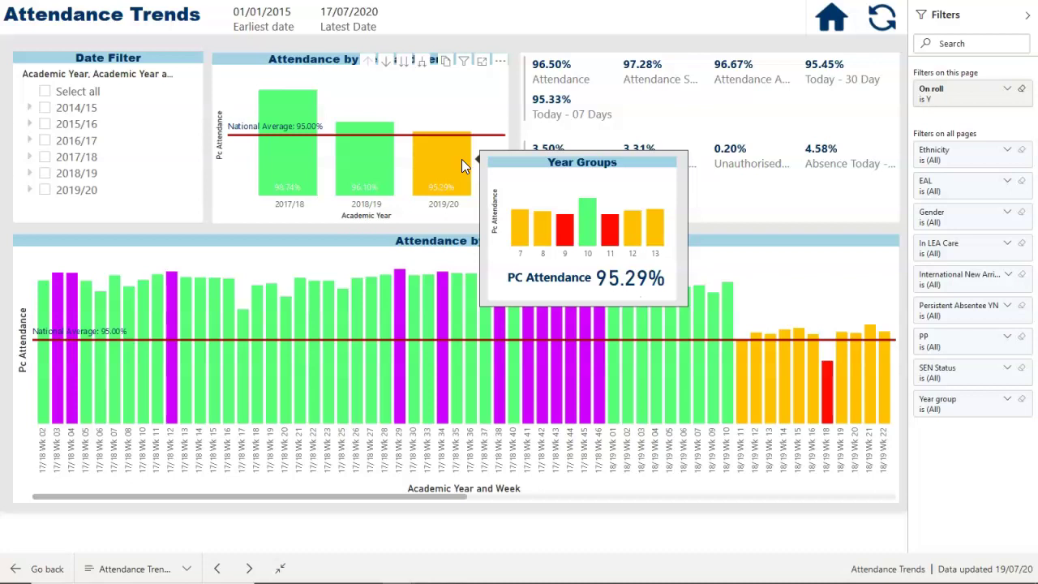
pyautogui.click(45, 174)
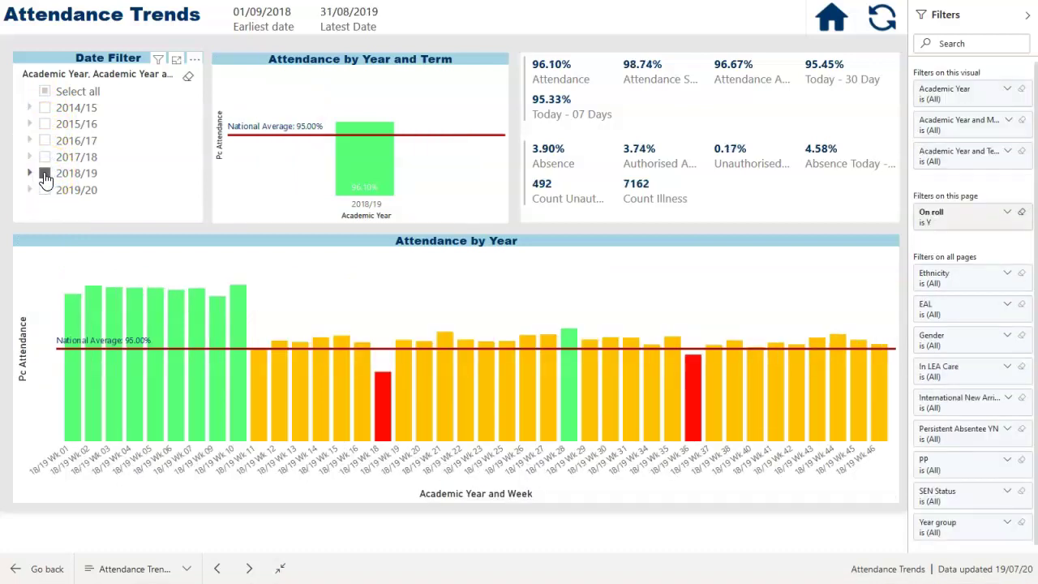
pyautogui.click(45, 190)
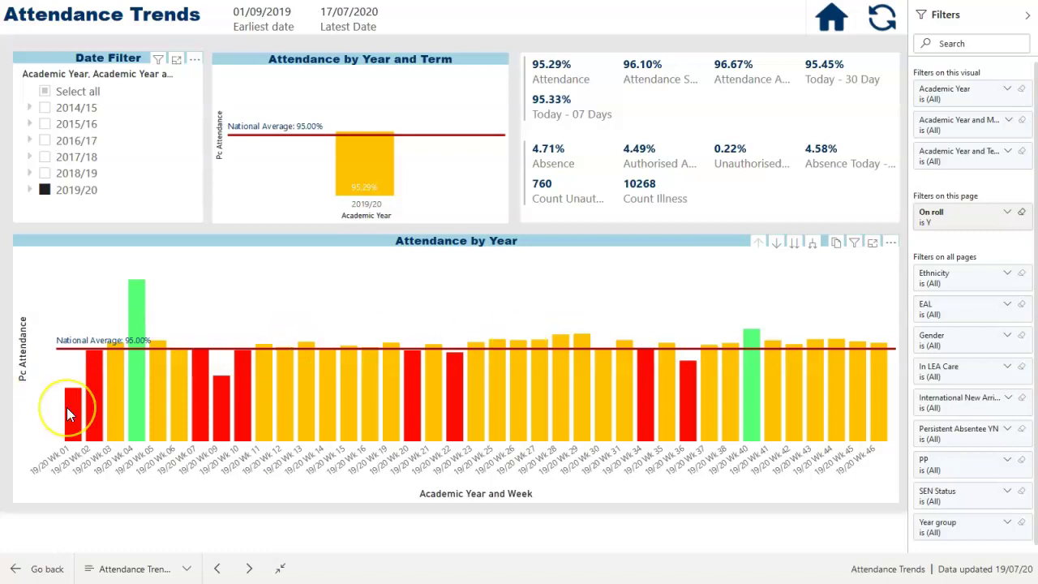
pyautogui.moveTo(69, 414)
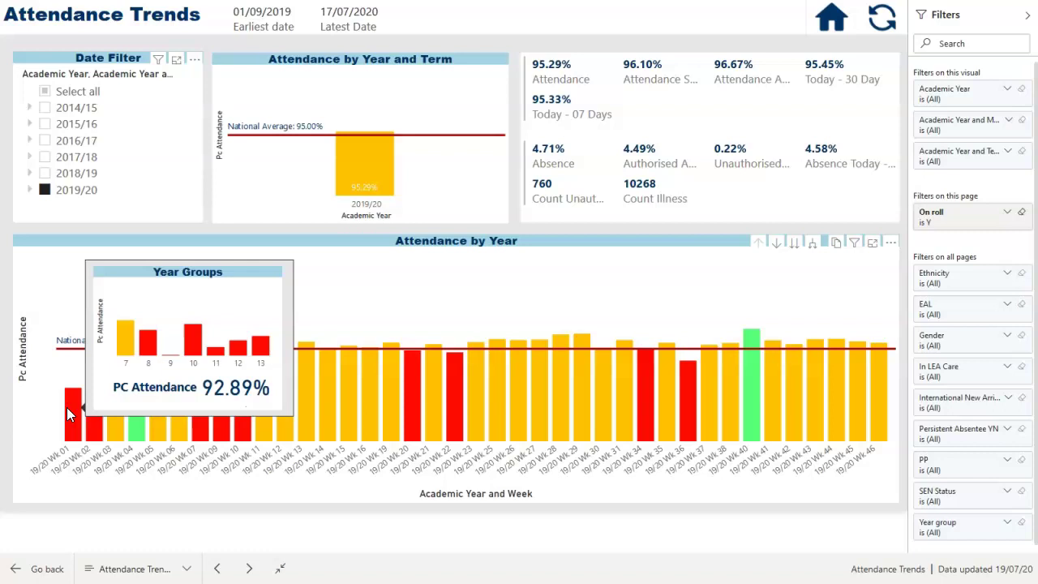
pyautogui.moveTo(137, 405)
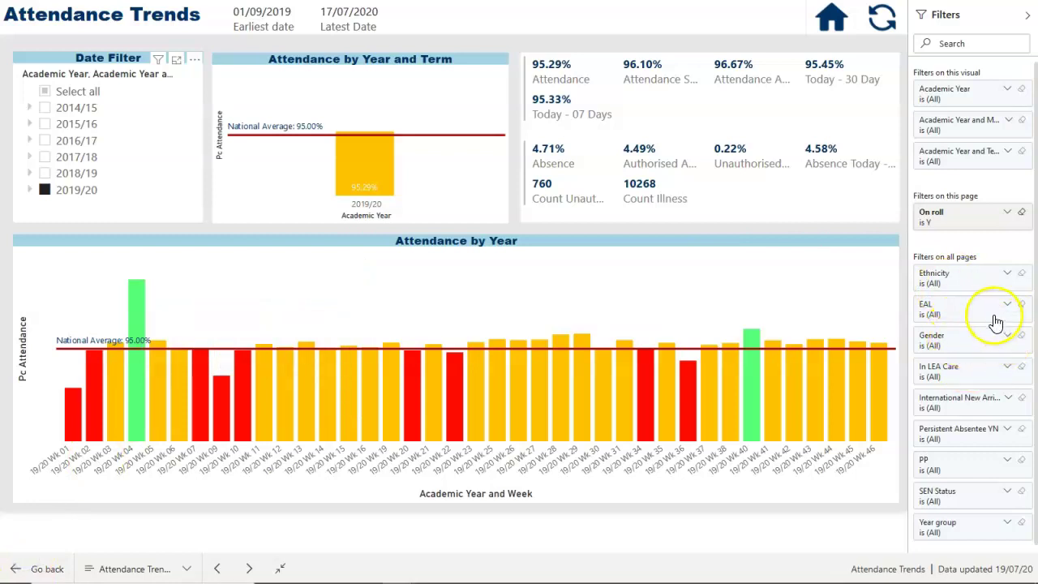
# Compare EAL Yes and EAL No pupils, then clear the EAL filter to show all pupils.
pyautogui.click(1006, 306)
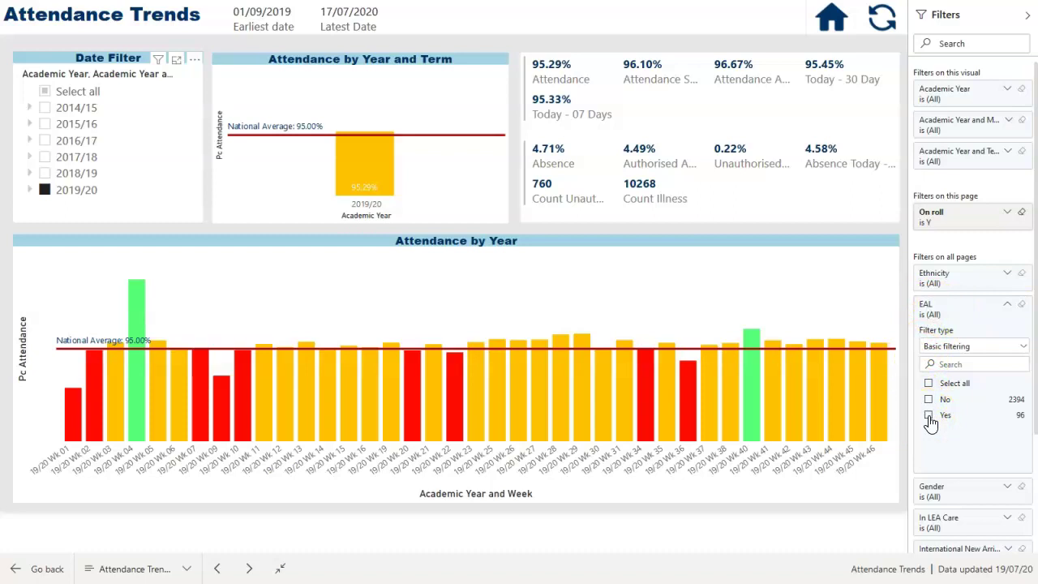
pyautogui.click(929, 420)
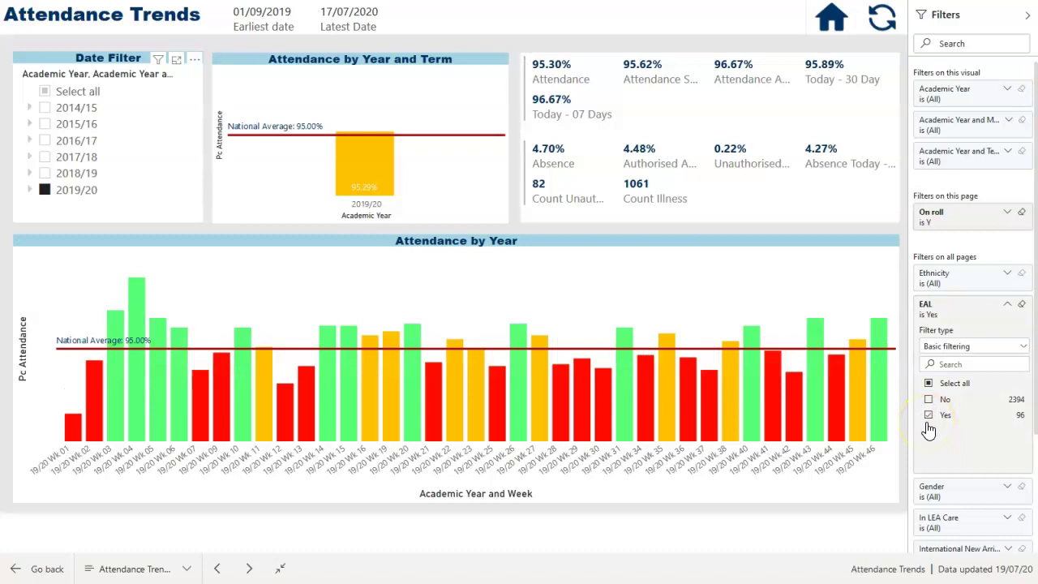
pyautogui.click(928, 417)
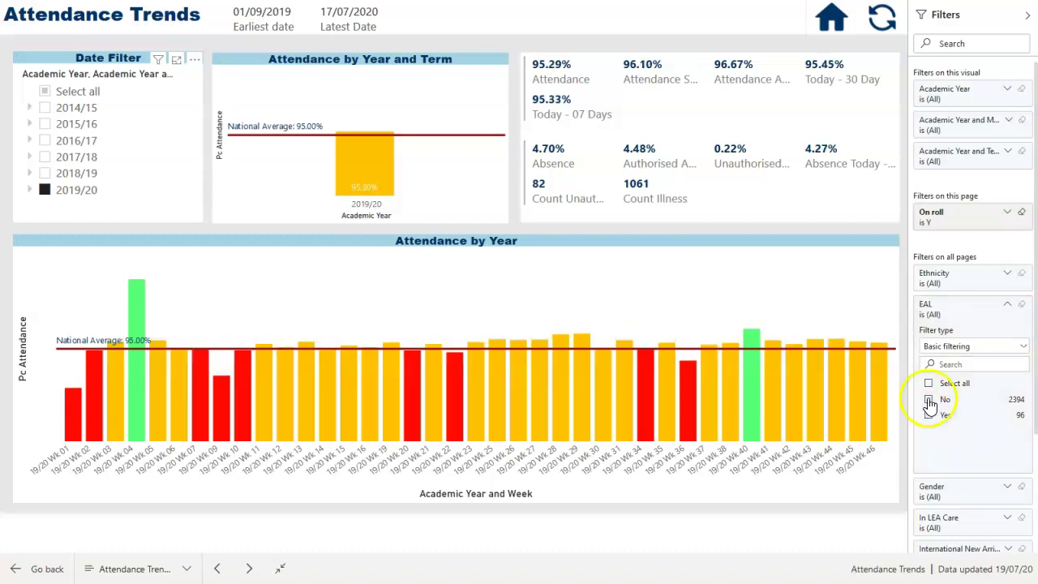
pyautogui.click(929, 401)
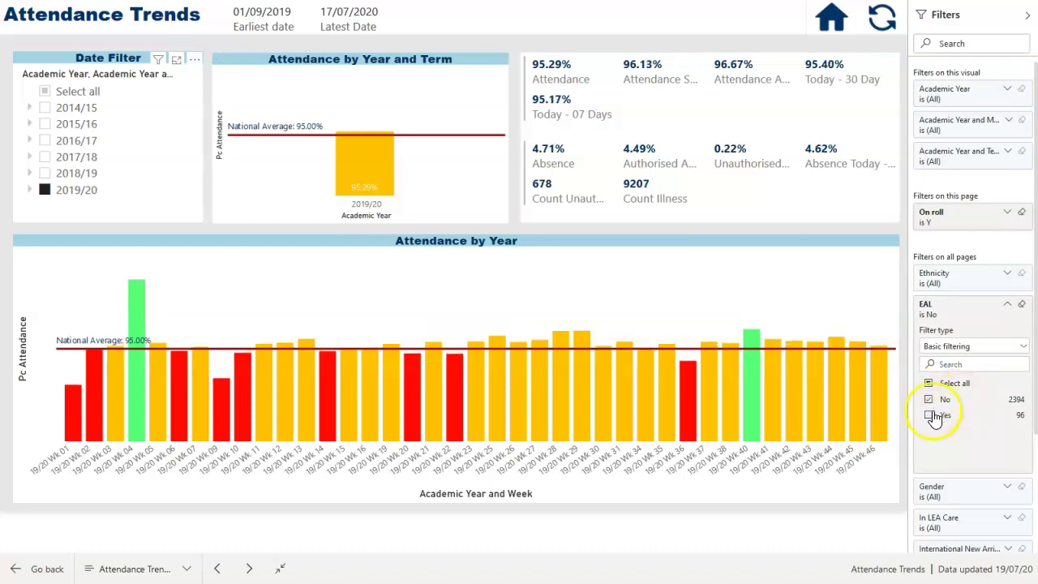
pyautogui.click(1021, 304)
pyautogui.scroll(-1, 1002, 334)
pyautogui.scroll(-1, 1002, 334)
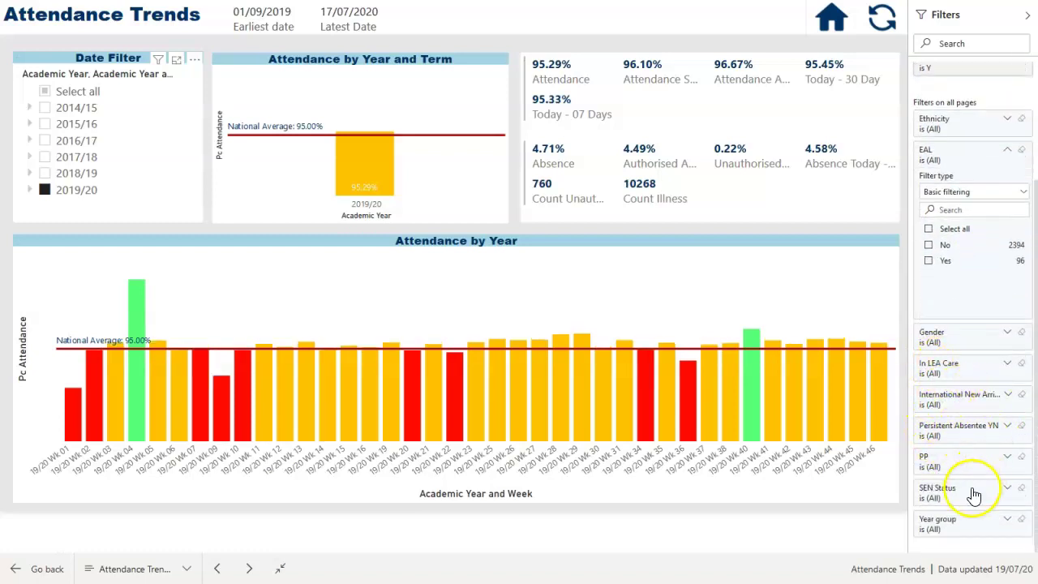
# Expand the PP and SEN Status filters, ticking SEN Support, no SEN and EHC groups.
pyautogui.click(1011, 455)
pyautogui.scroll(-2, 1012, 470)
pyautogui.scroll(-1, 1012, 470)
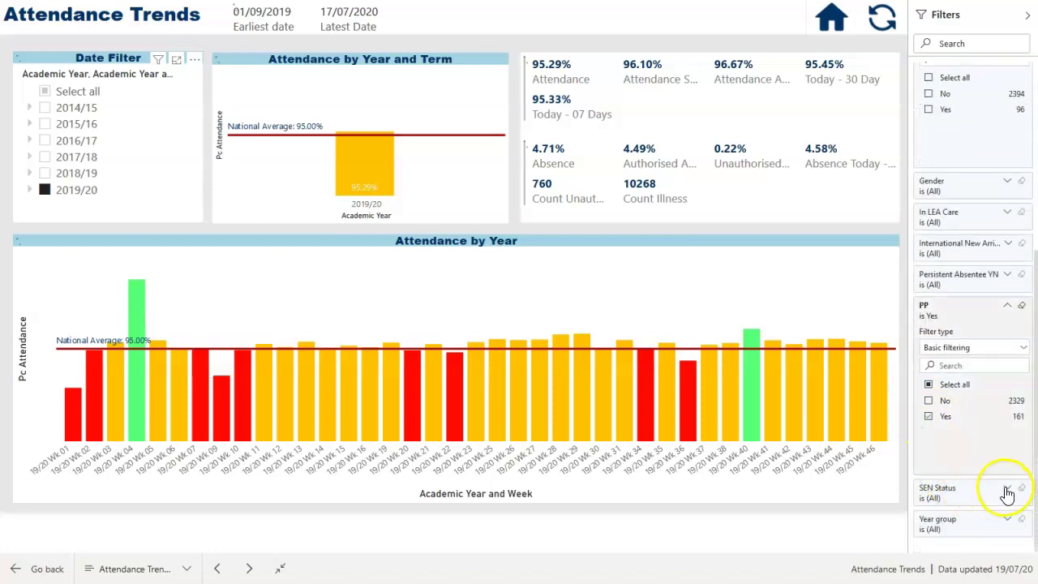
pyautogui.click(1006, 490)
pyautogui.scroll(-5, 1006, 493)
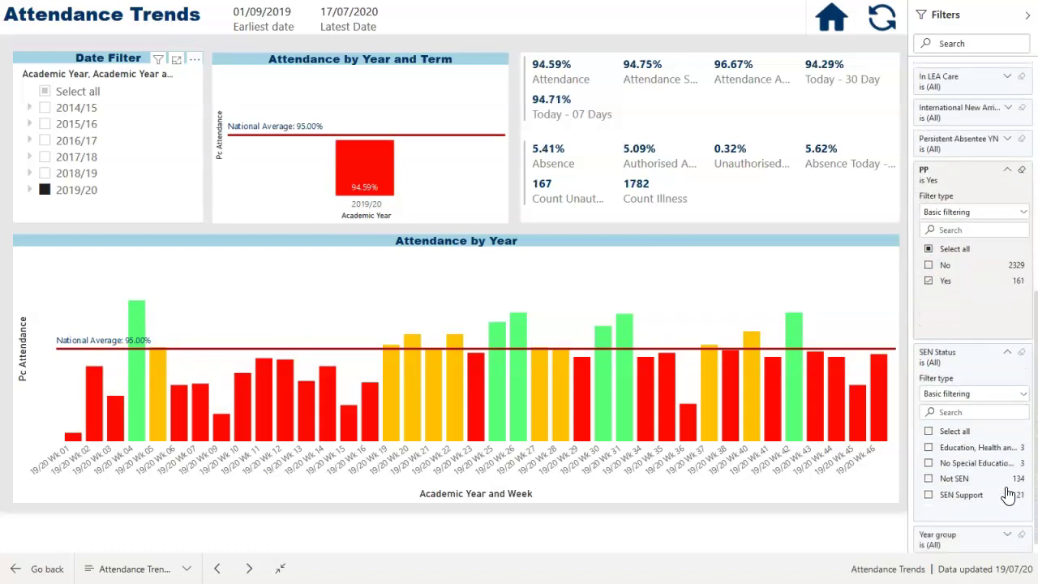
pyautogui.click(928, 480)
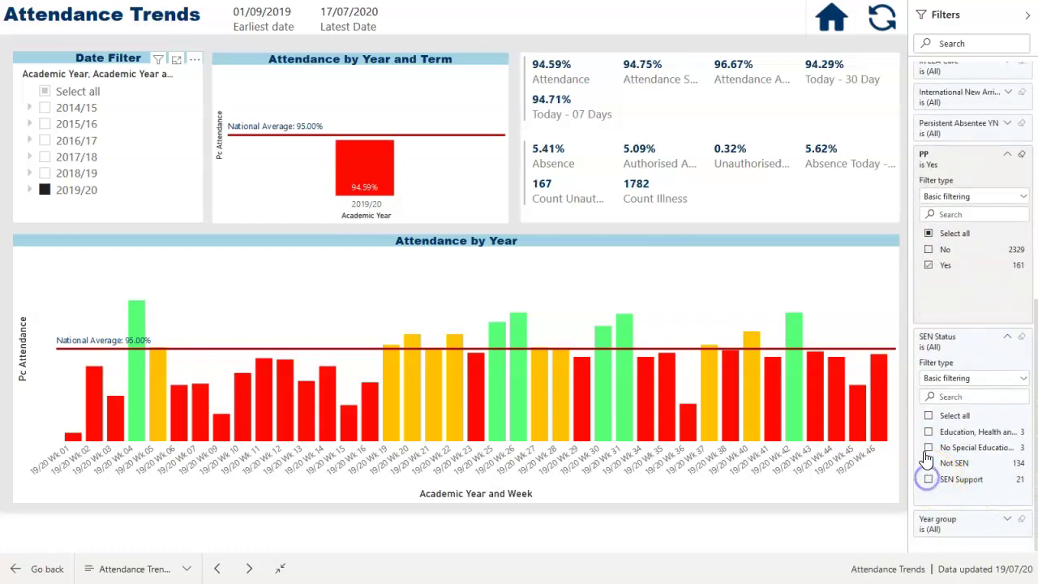
pyautogui.click(928, 449)
pyautogui.click(928, 453)
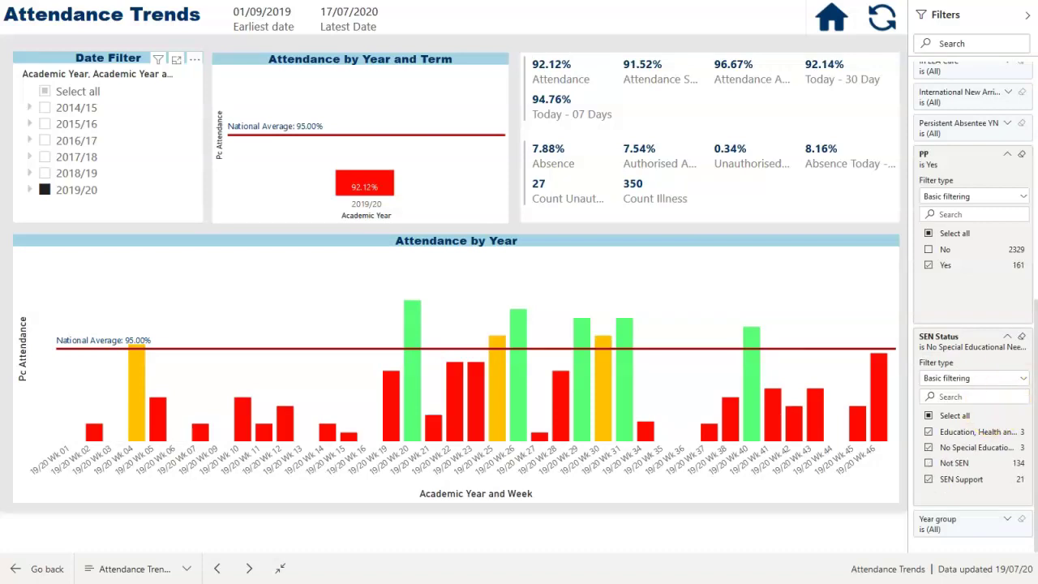
# Clear the SEN Status and PP filters so the report covers all pupils.
pyautogui.click(1021, 336)
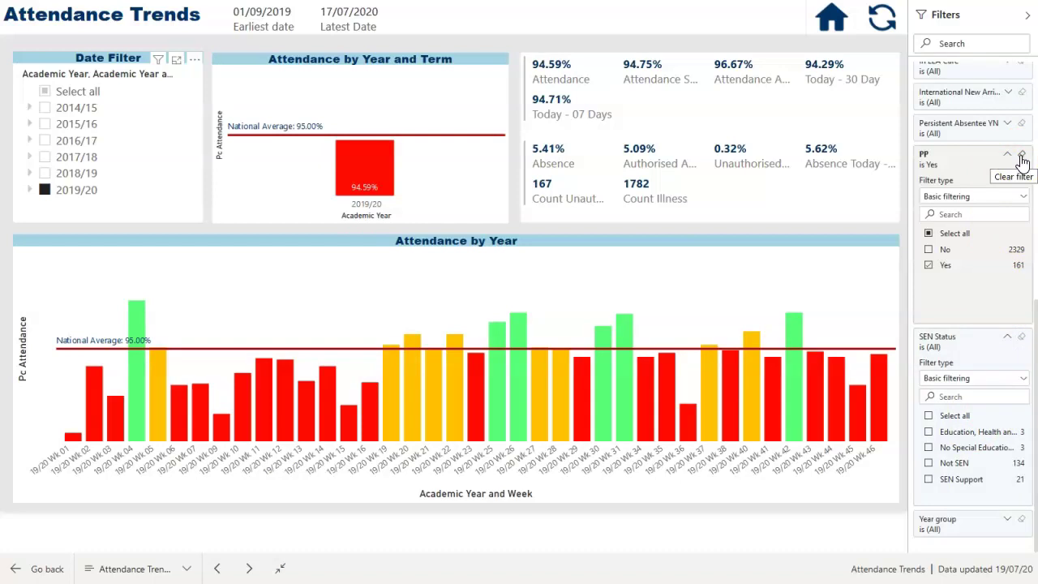
pyautogui.click(1021, 156)
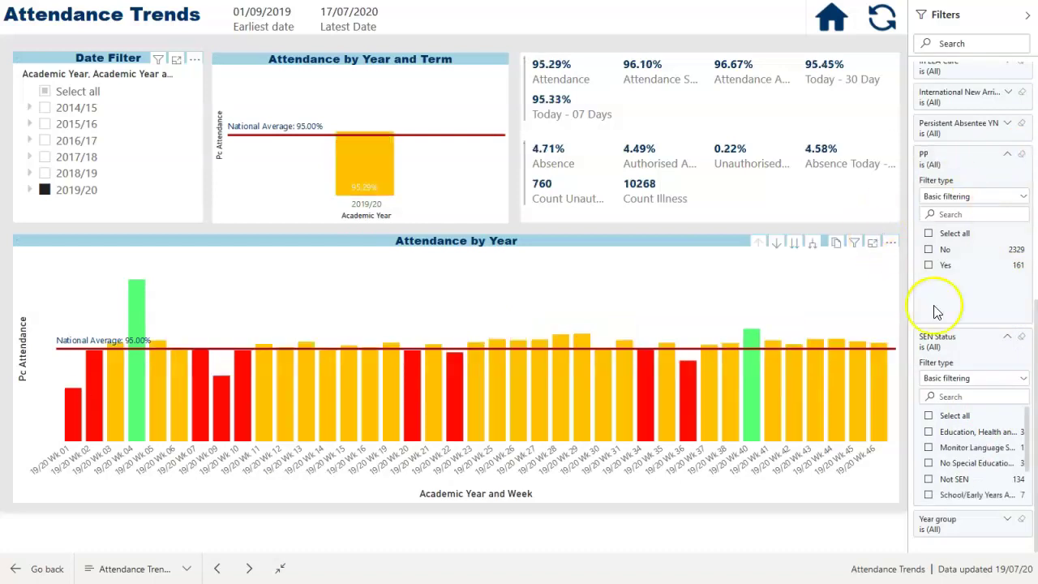
pyautogui.scroll(3, 950, 341)
pyautogui.scroll(2, 956, 342)
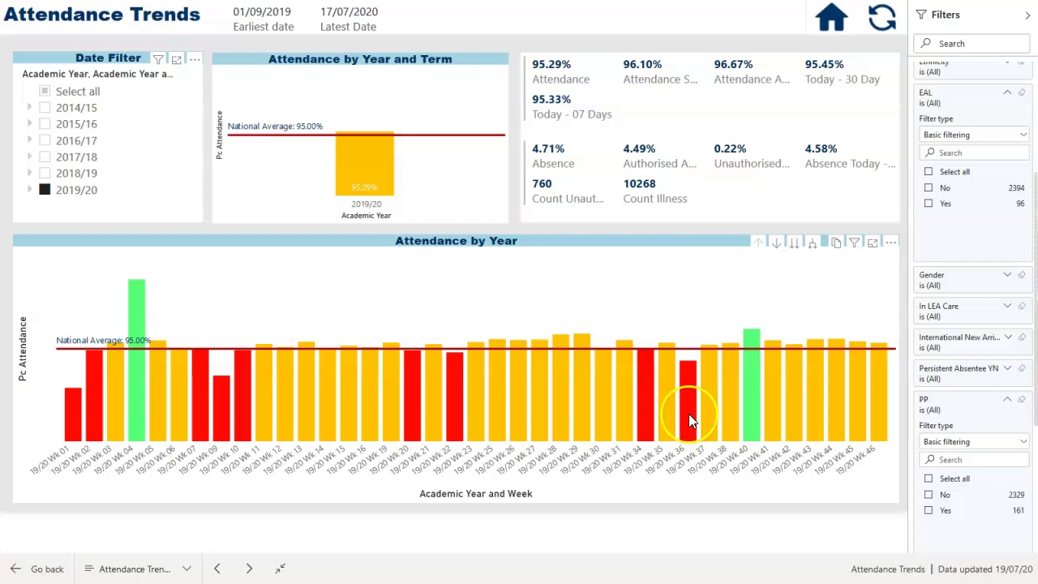
# Drill through from the 19/20 Wk 36 bar to Pupil % Attendance Drill Through.
pyautogui.moveTo(689, 415)
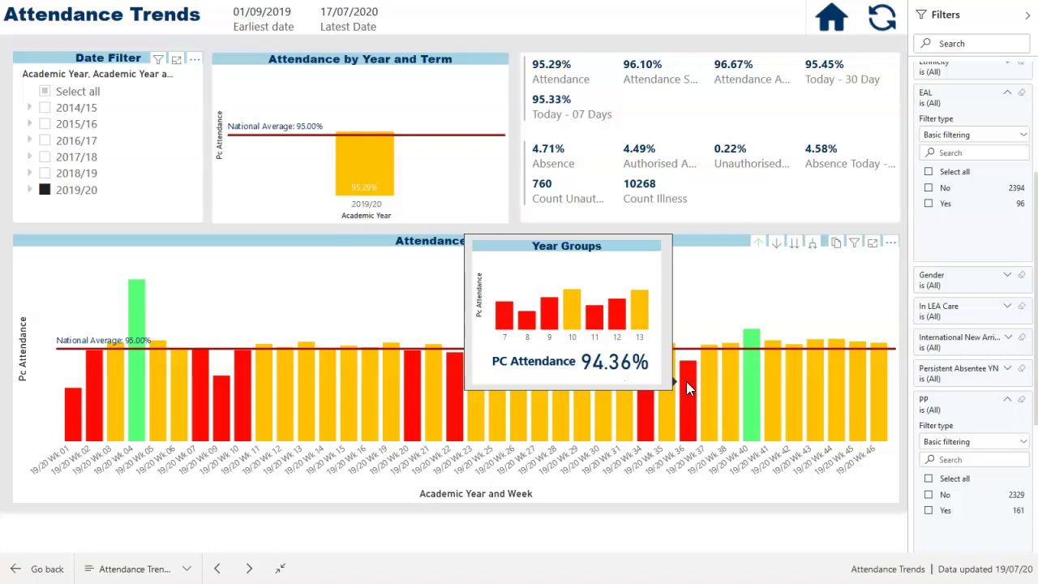
pyautogui.rightClick(685, 381)
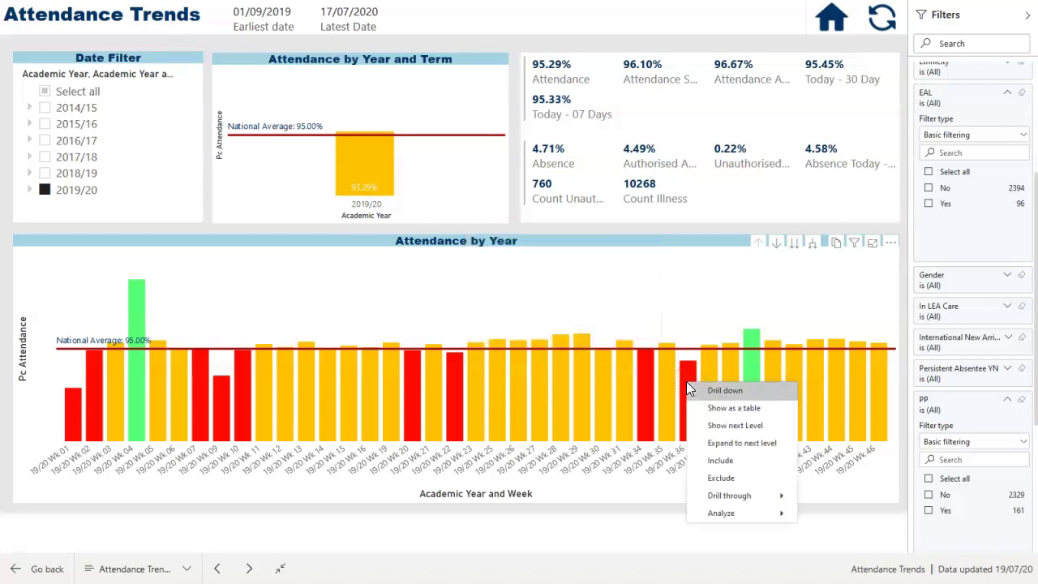
pyautogui.moveTo(736, 502)
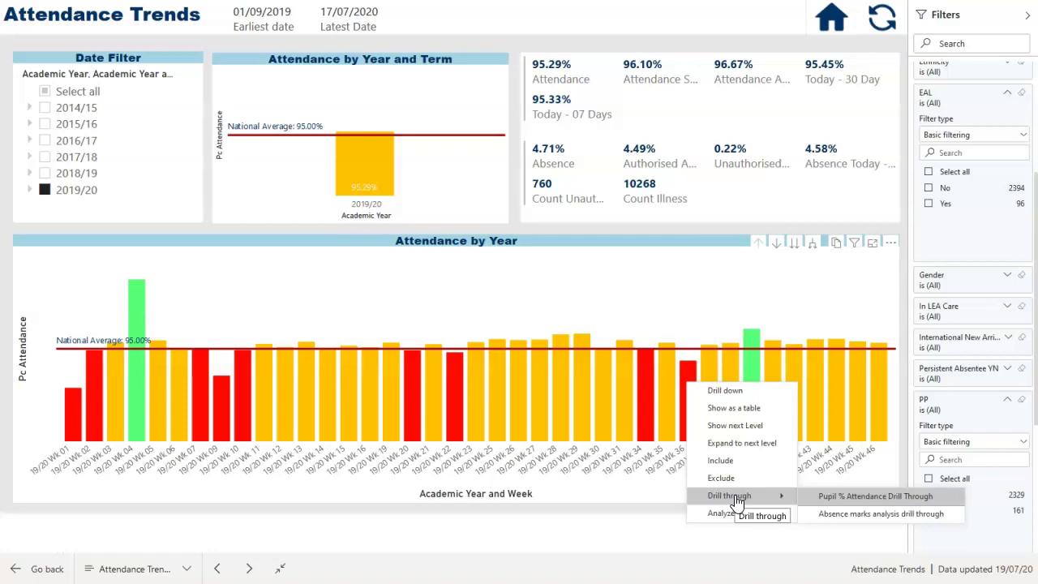
pyautogui.click(736, 498)
pyautogui.click(851, 505)
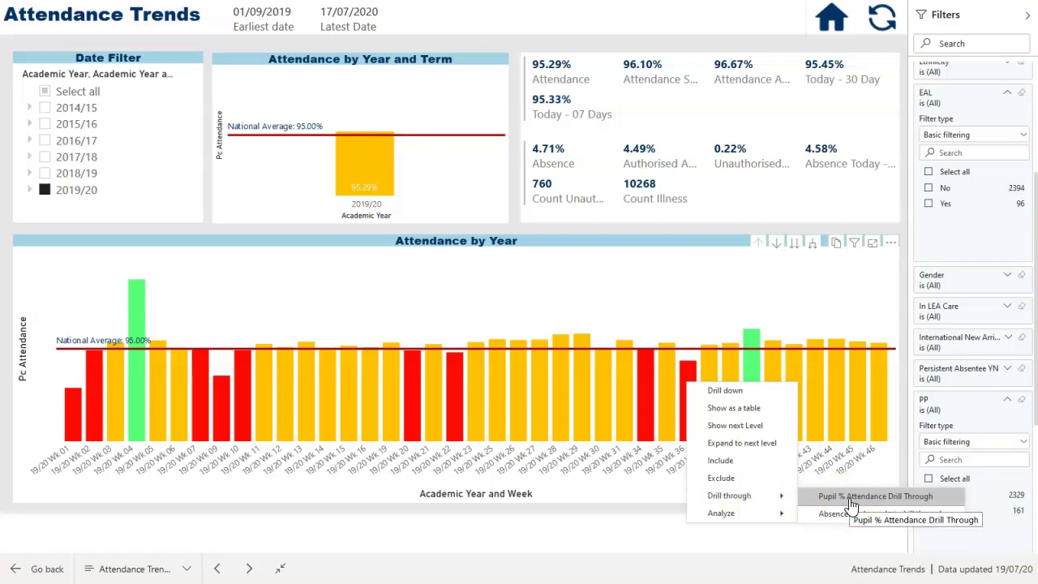
pyautogui.click(851, 505)
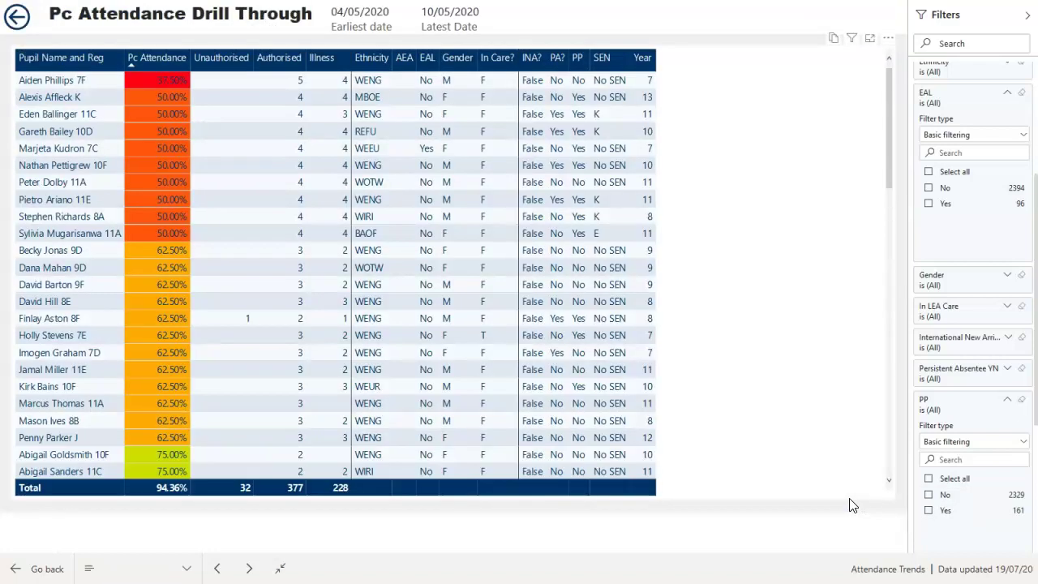
pyautogui.click(744, 309)
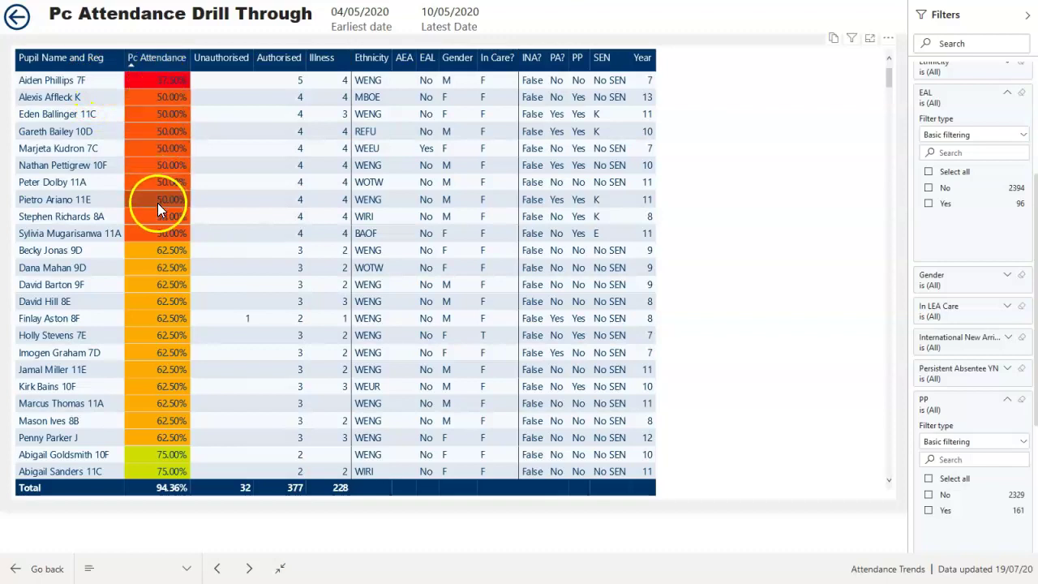
pyautogui.scroll(-8, 163, 241)
pyautogui.scroll(2, 151, 189)
pyautogui.scroll(5, 151, 189)
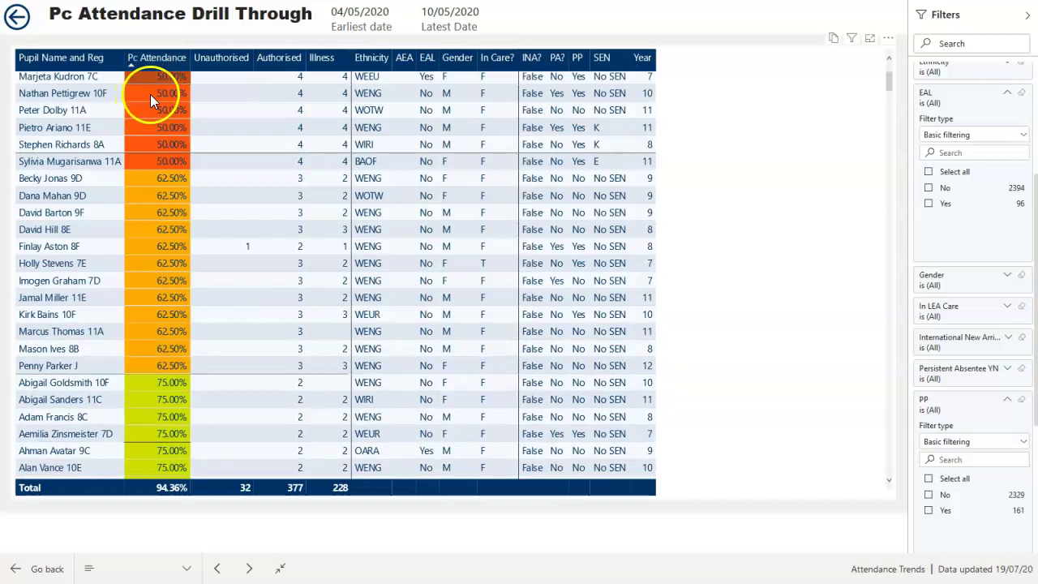
pyautogui.scroll(2, 158, 195)
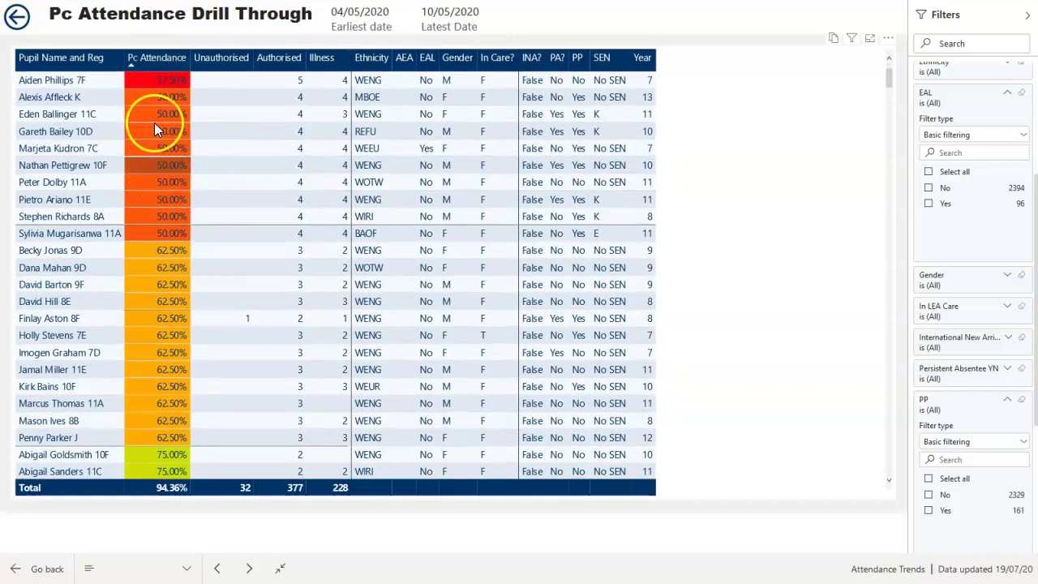
pyautogui.moveTo(98, 86)
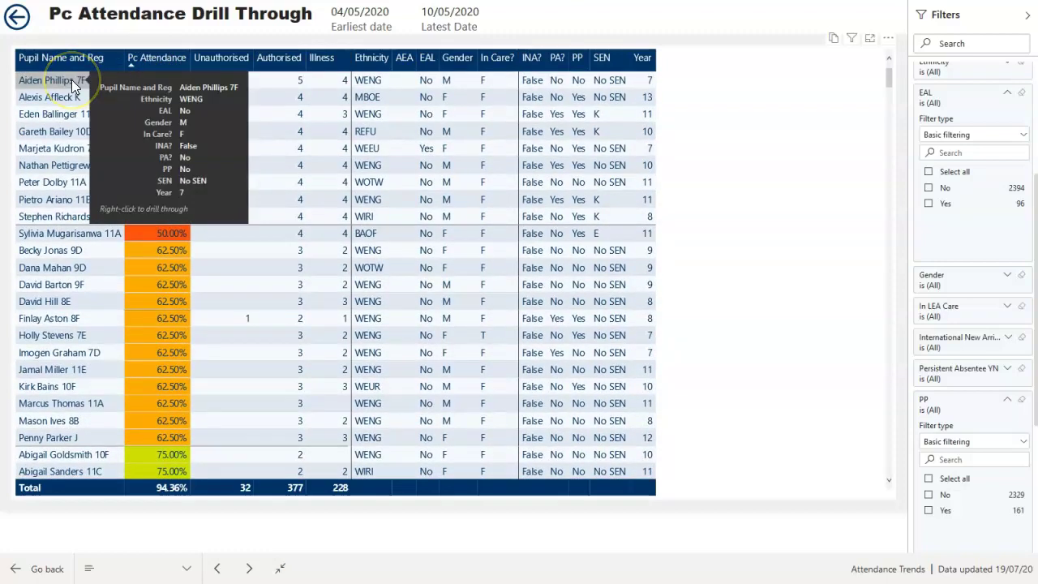
pyautogui.moveTo(186, 83)
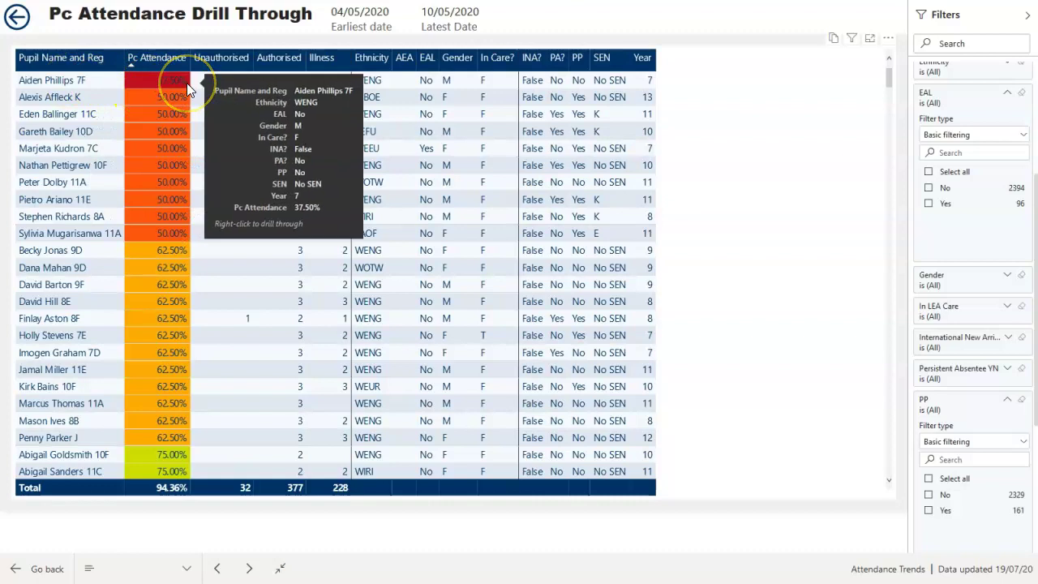
pyautogui.moveTo(214, 96)
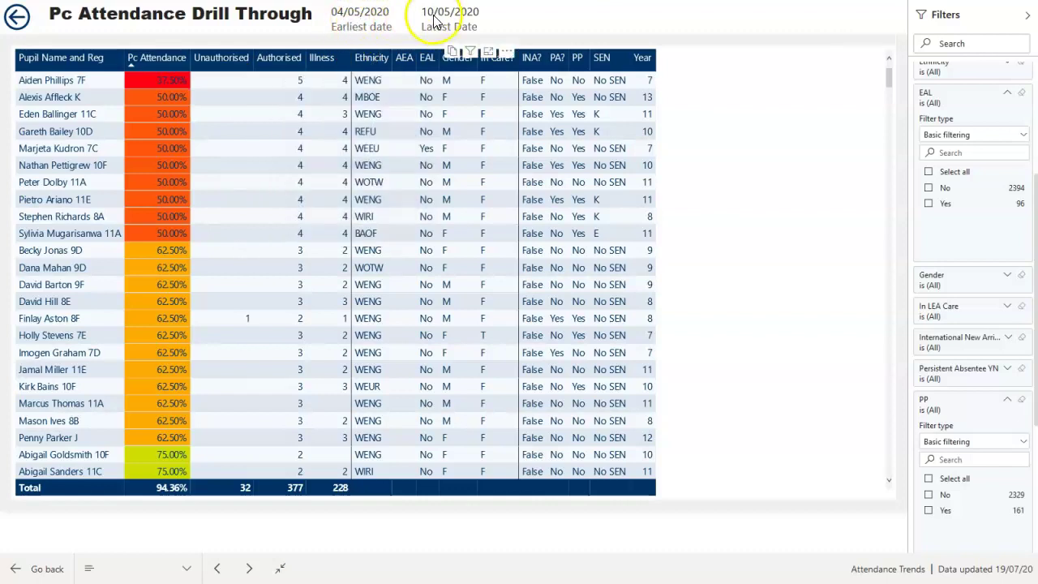
pyautogui.moveTo(317, 92)
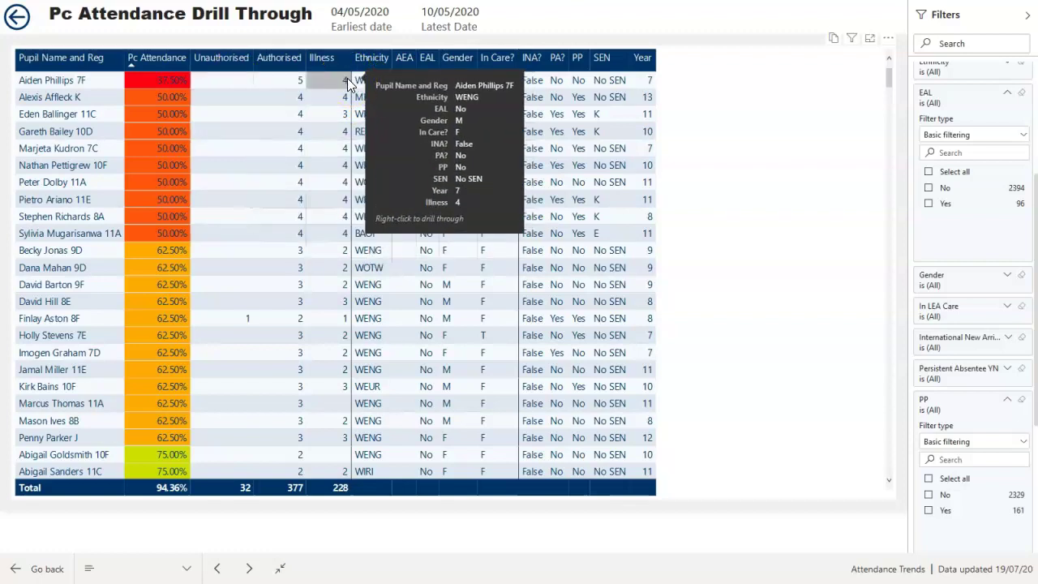
pyautogui.click(172, 88)
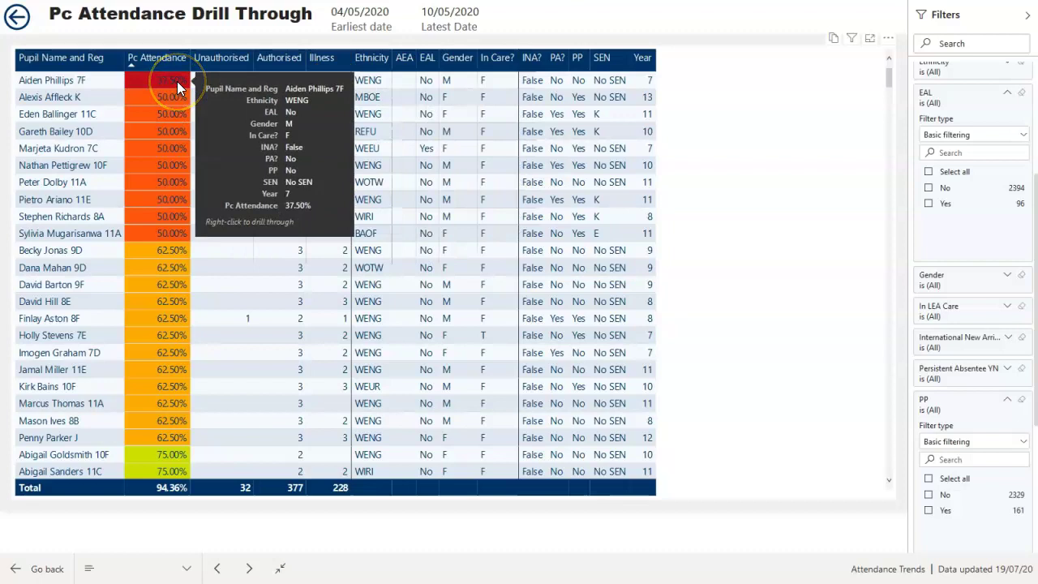
pyautogui.click(66, 83)
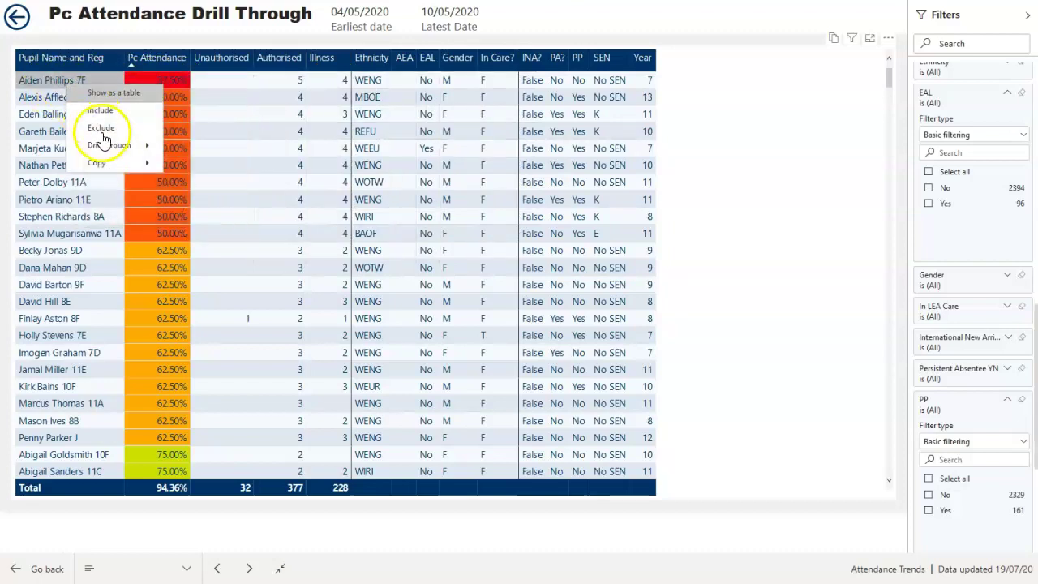
pyautogui.click(107, 146)
pyautogui.click(195, 160)
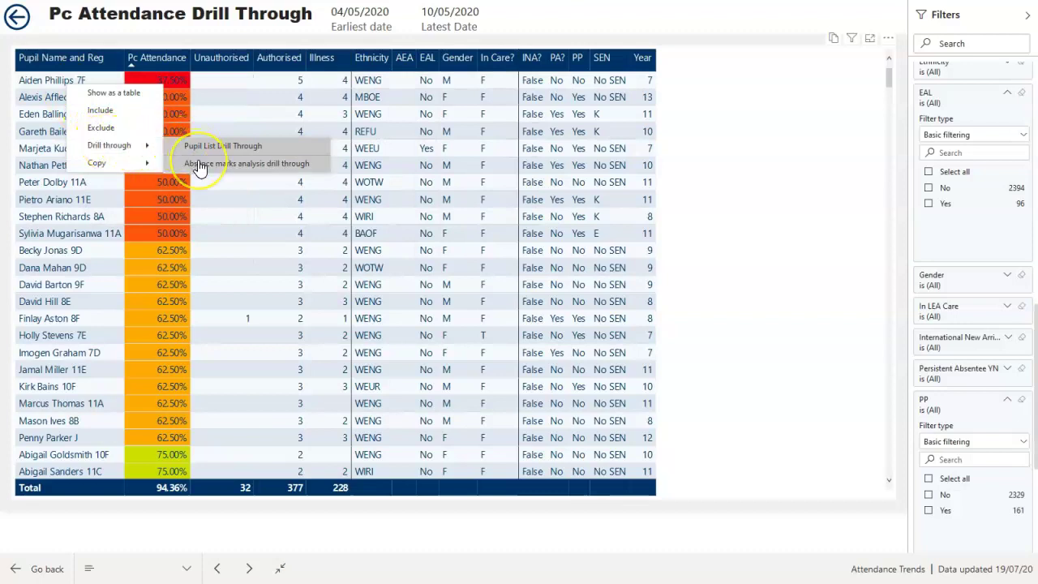
pyautogui.click(199, 166)
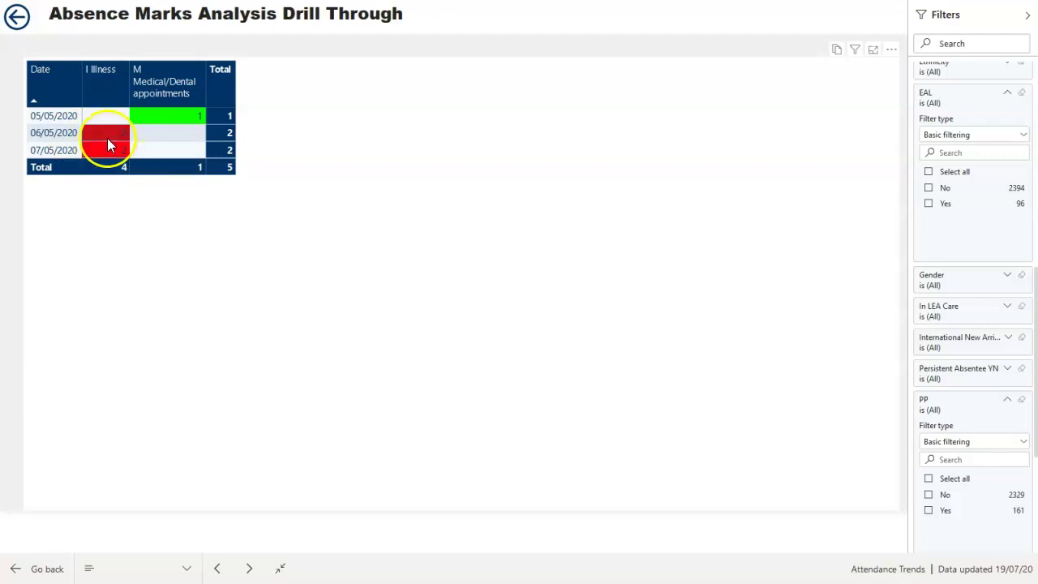
pyautogui.moveTo(145, 123)
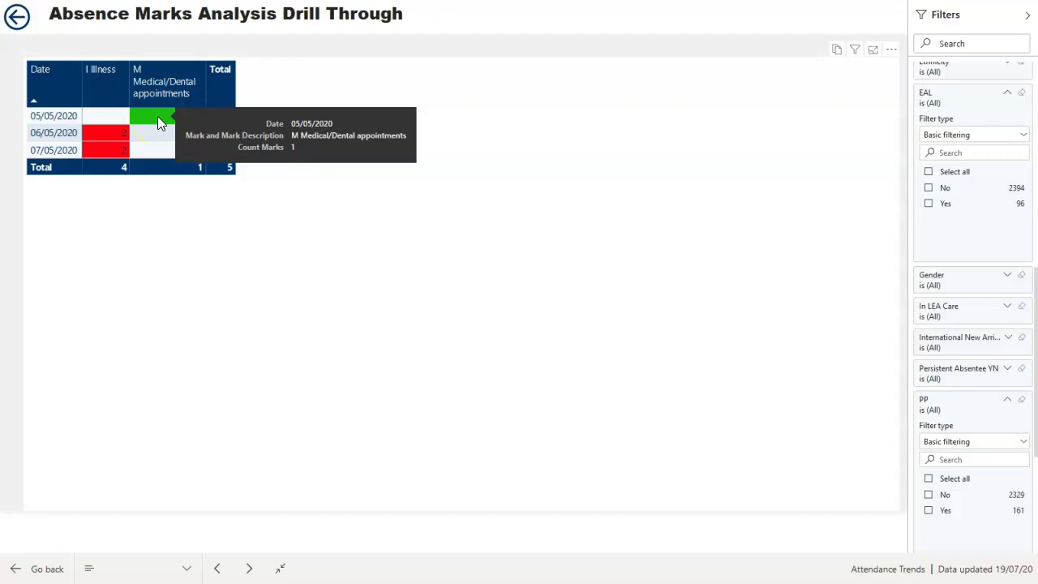
pyautogui.click(19, 18)
pyautogui.click(19, 18)
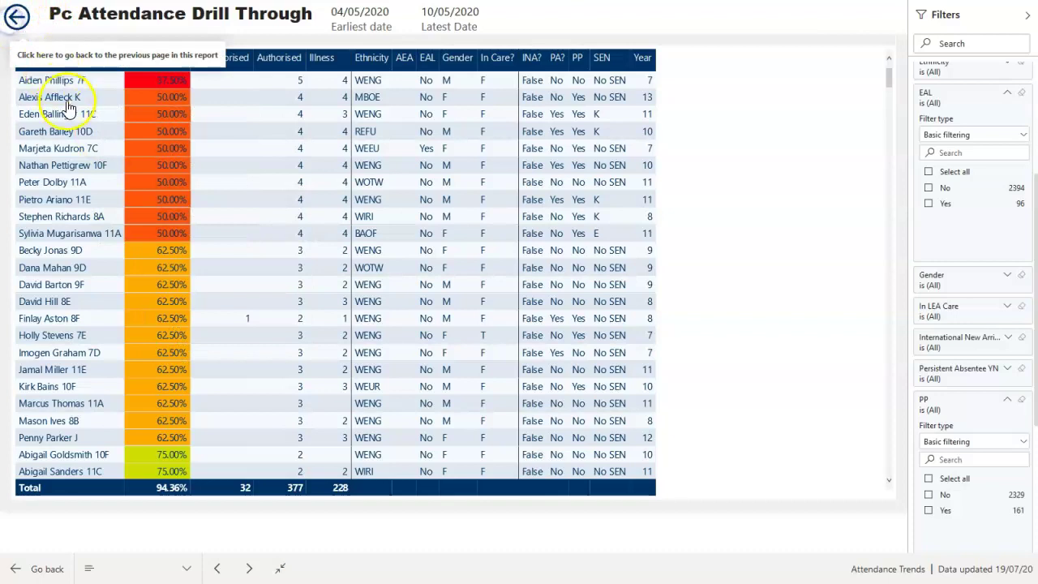
# Return to Attendance Trends and bring up the Wk 36 bar's Drill through options.
pyautogui.click(17, 16)
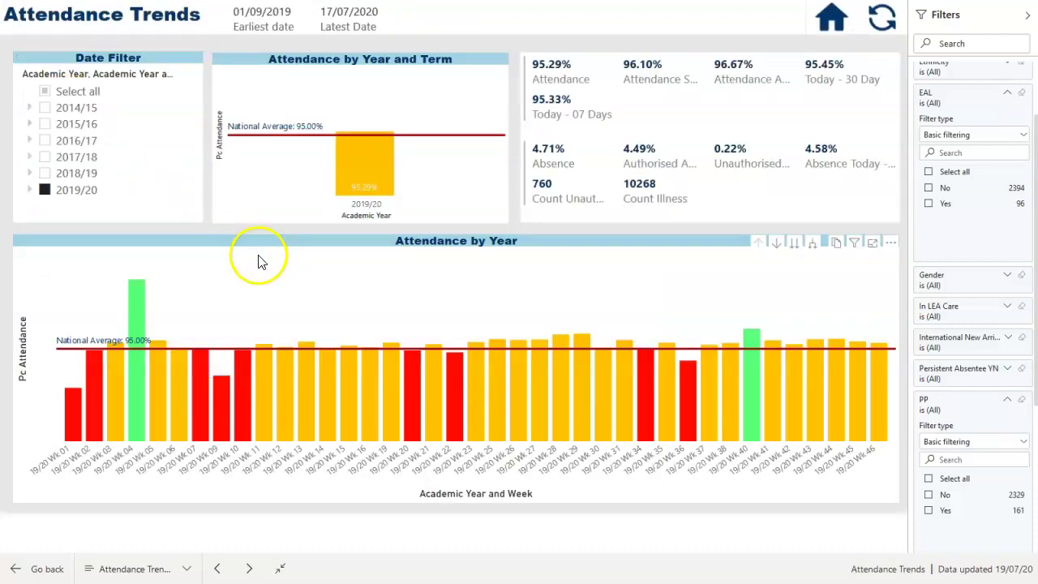
pyautogui.rightClick(684, 392)
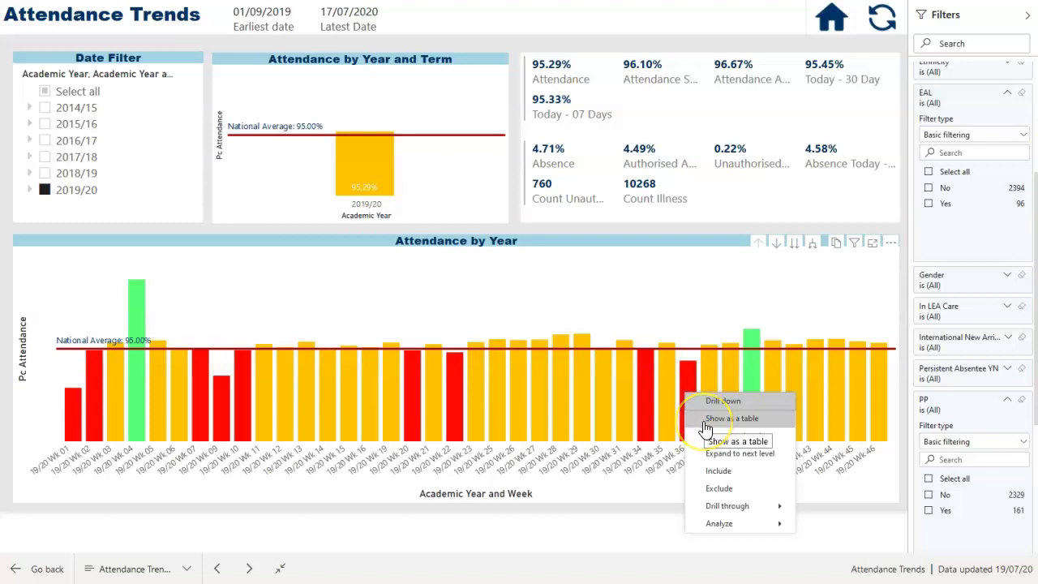
pyautogui.moveTo(689, 367)
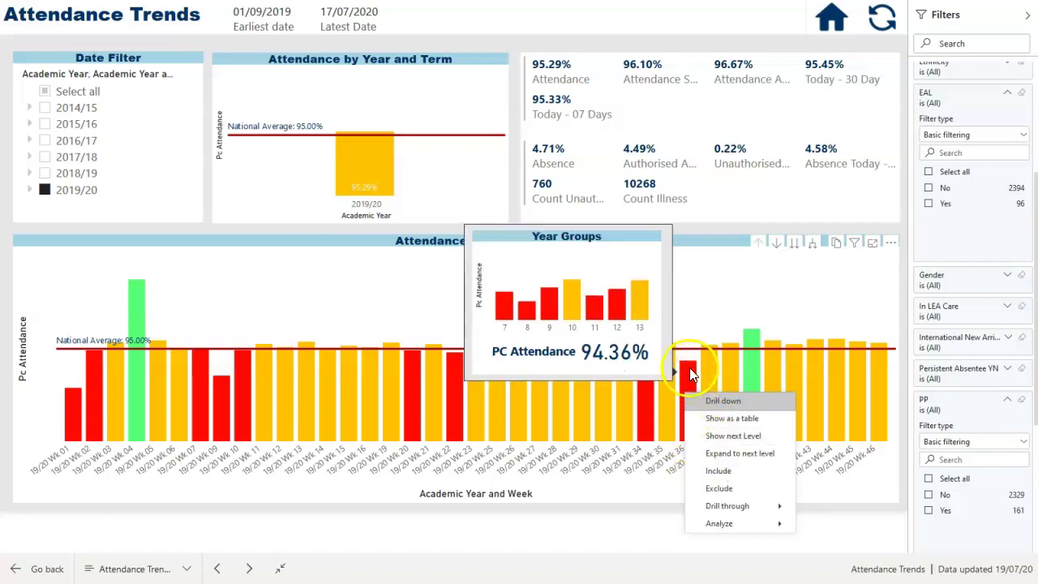
pyautogui.moveTo(732, 510)
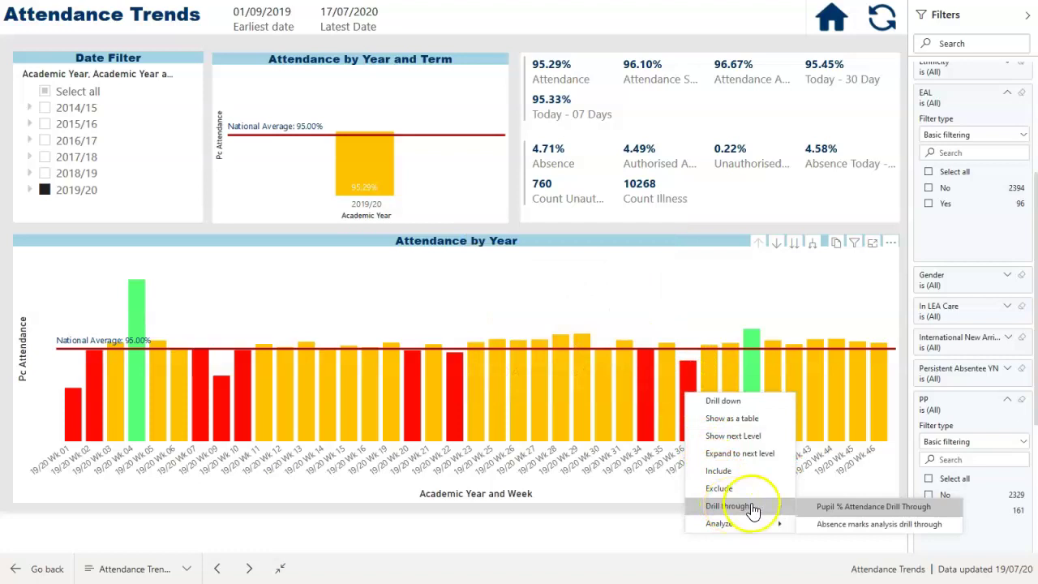
# Drill through to Absence marks analysis for week 36, 04/05–07/05/2020.
pyautogui.click(857, 525)
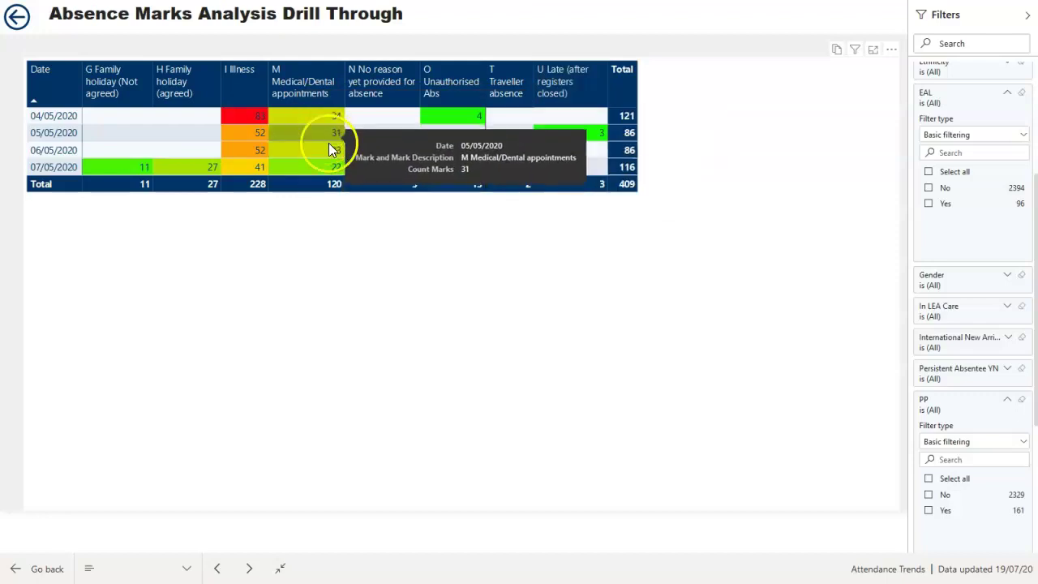
pyautogui.moveTo(329, 150)
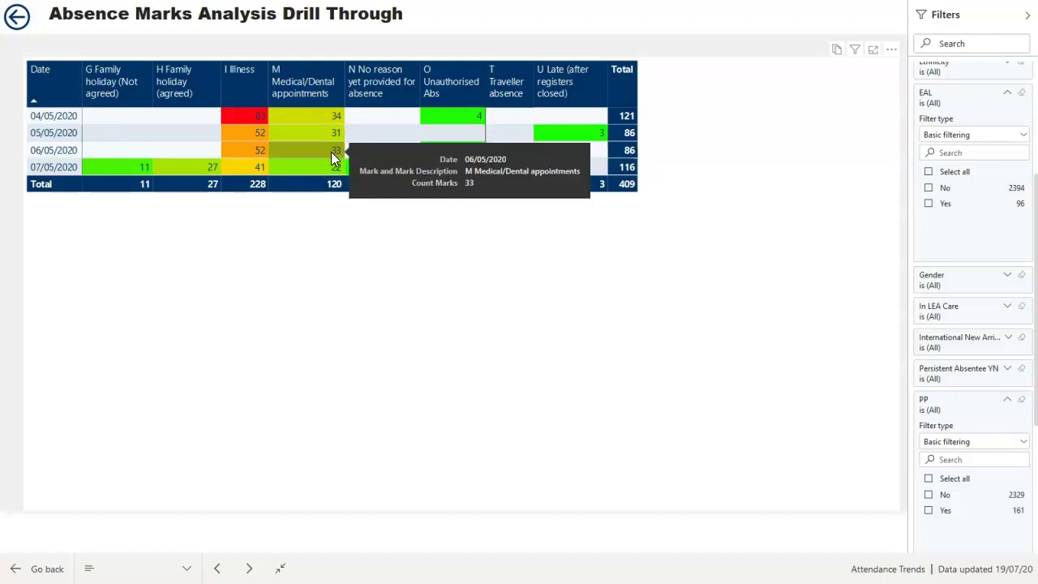
# Go back to Attendance Trends and check the 95.29% attendance KPI against last year's 96.10%.
pyautogui.click(17, 563)
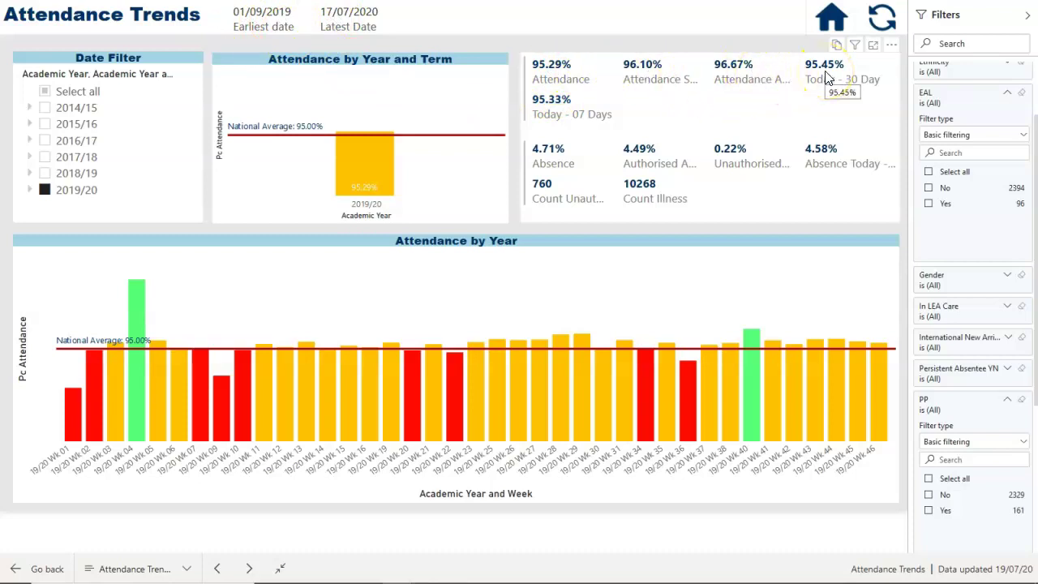
pyautogui.click(552, 74)
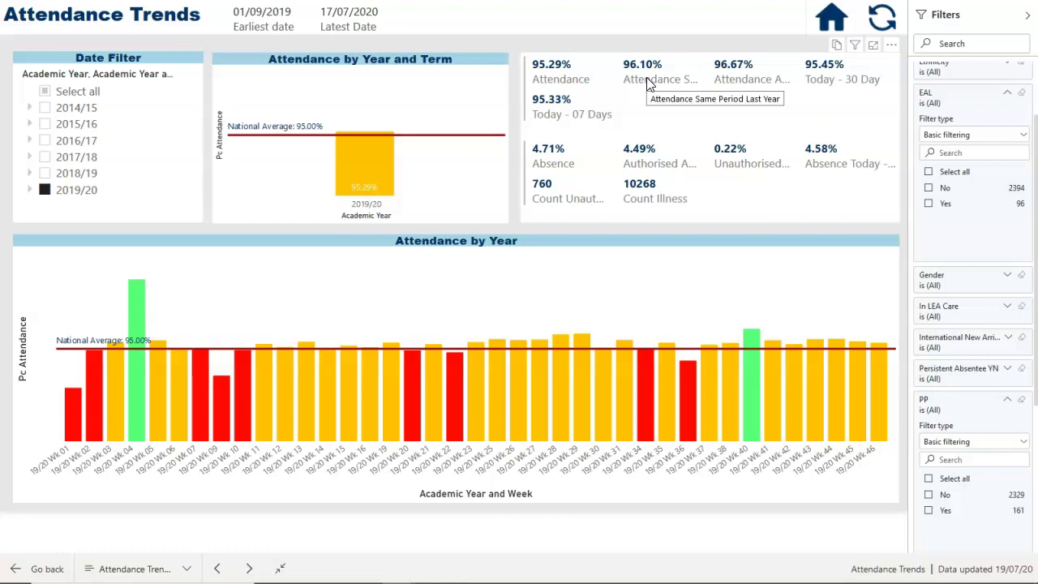
pyautogui.click(743, 79)
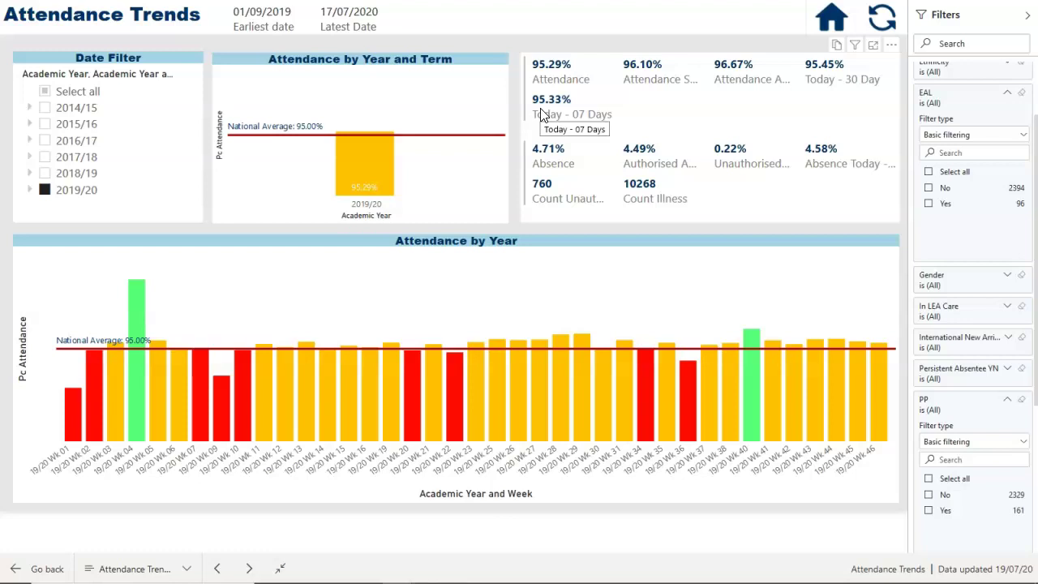
pyautogui.click(549, 154)
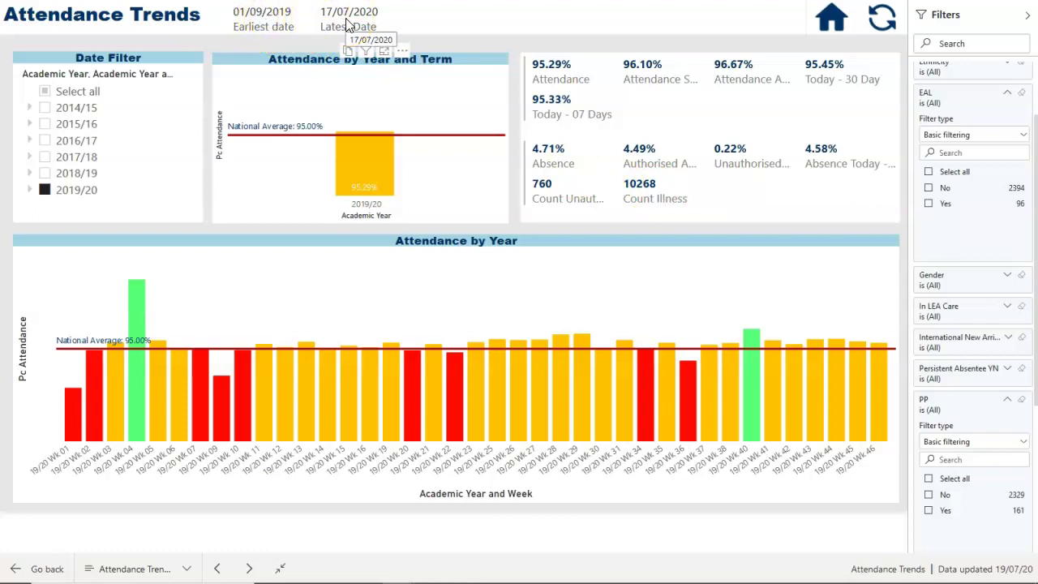
# Try 19/20 Term 1 and Term 2 filters, then select both 2018/19 and 2019/20.
pyautogui.click(28, 189)
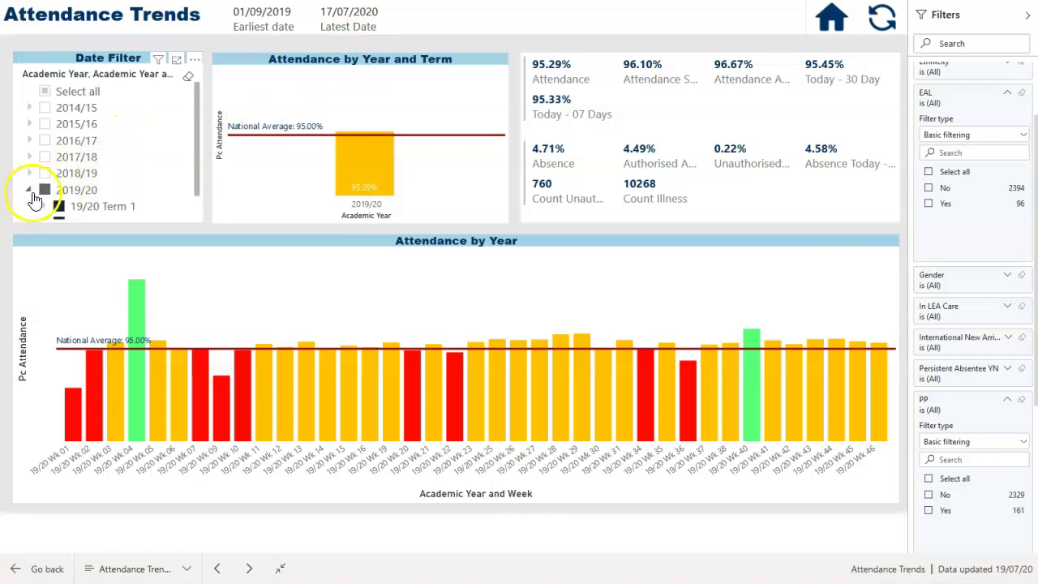
pyautogui.scroll(-1, 40, 190)
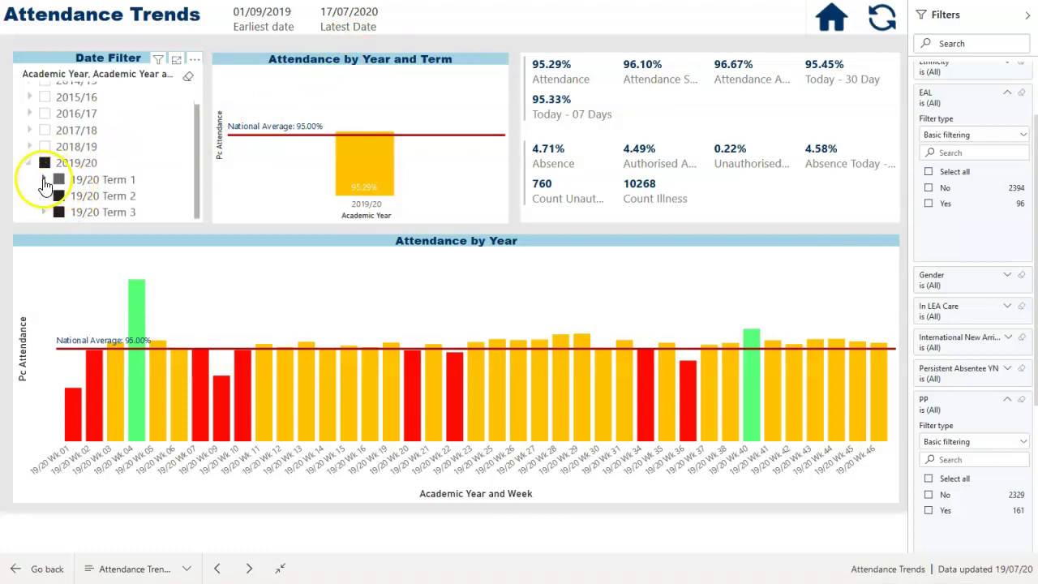
pyautogui.click(59, 212)
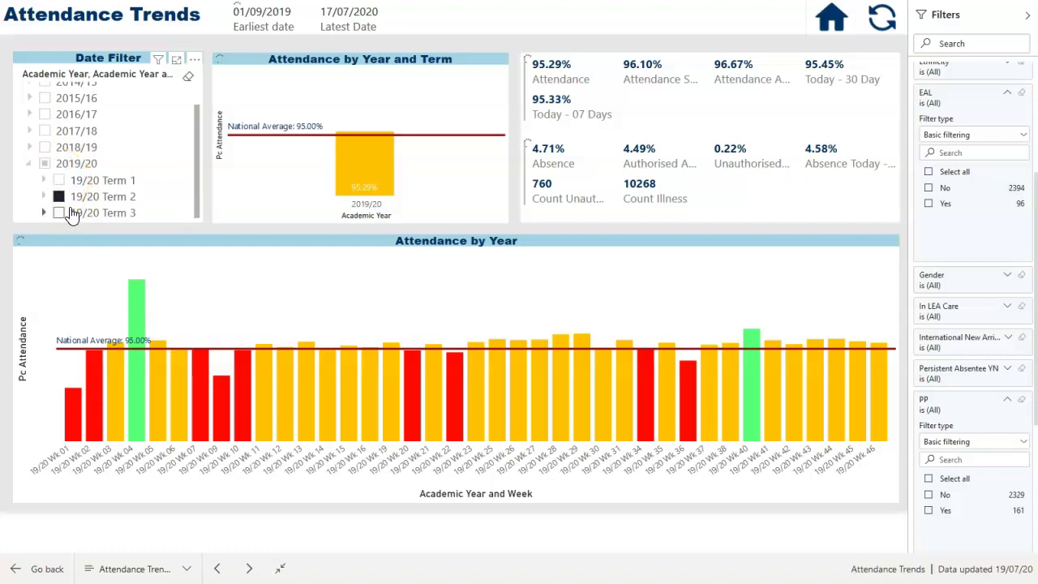
pyautogui.click(46, 192)
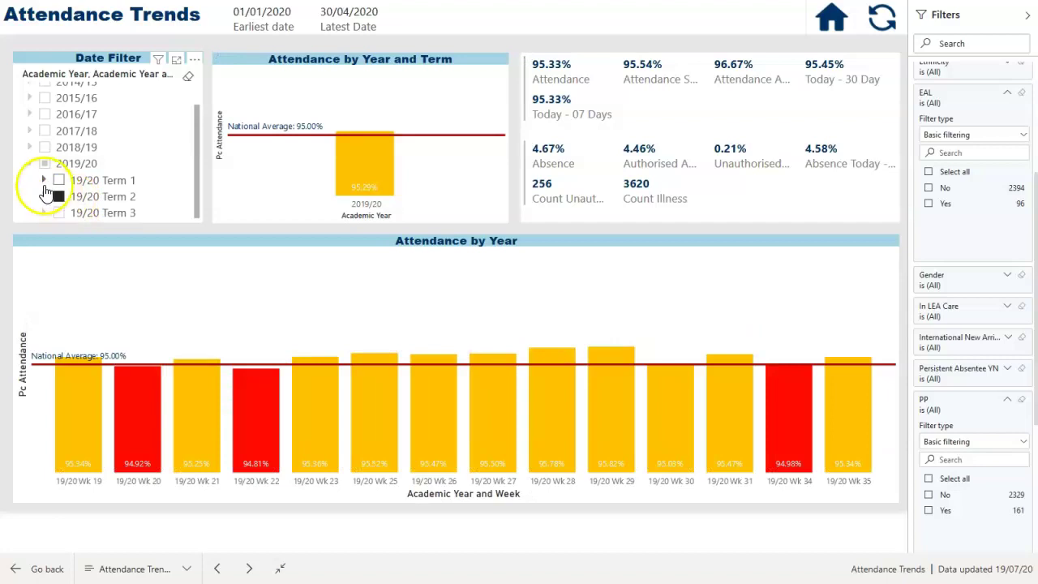
pyautogui.click(59, 180)
pyautogui.click(44, 164)
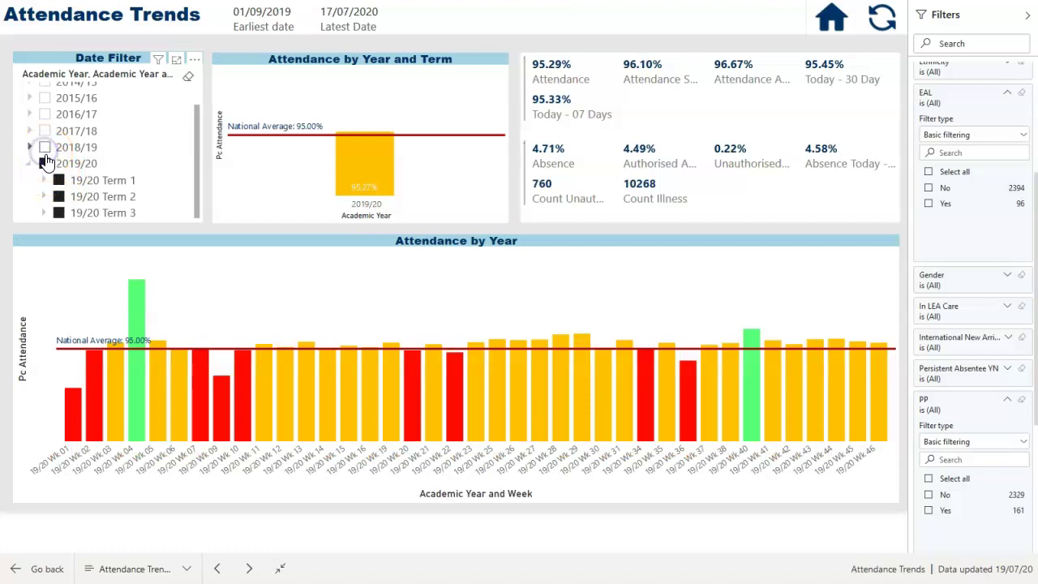
pyautogui.click(44, 148)
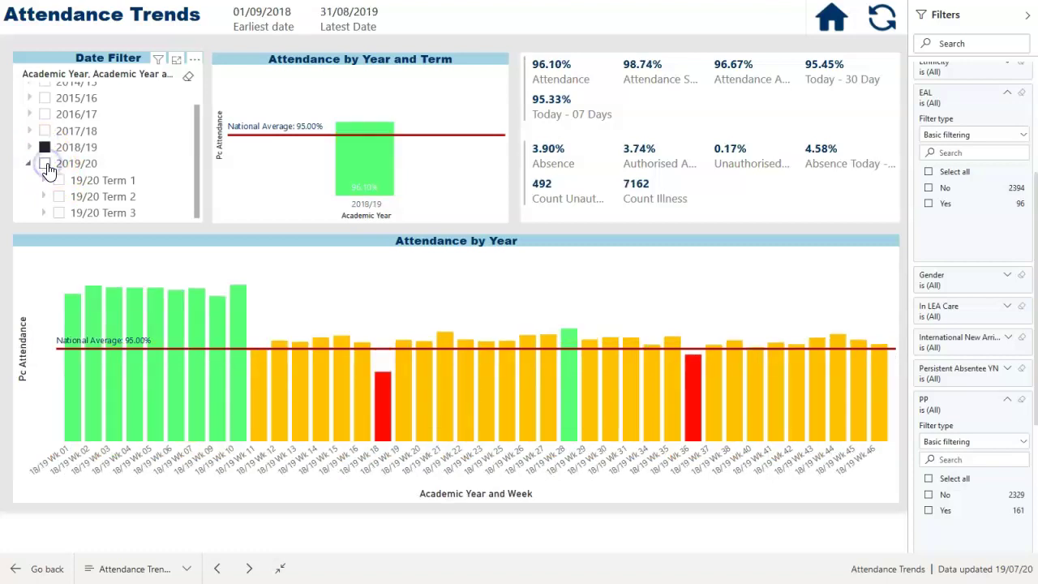
pyautogui.keyDown('ctrl'); pyautogui.click(45, 164); pyautogui.keyUp('ctrl')
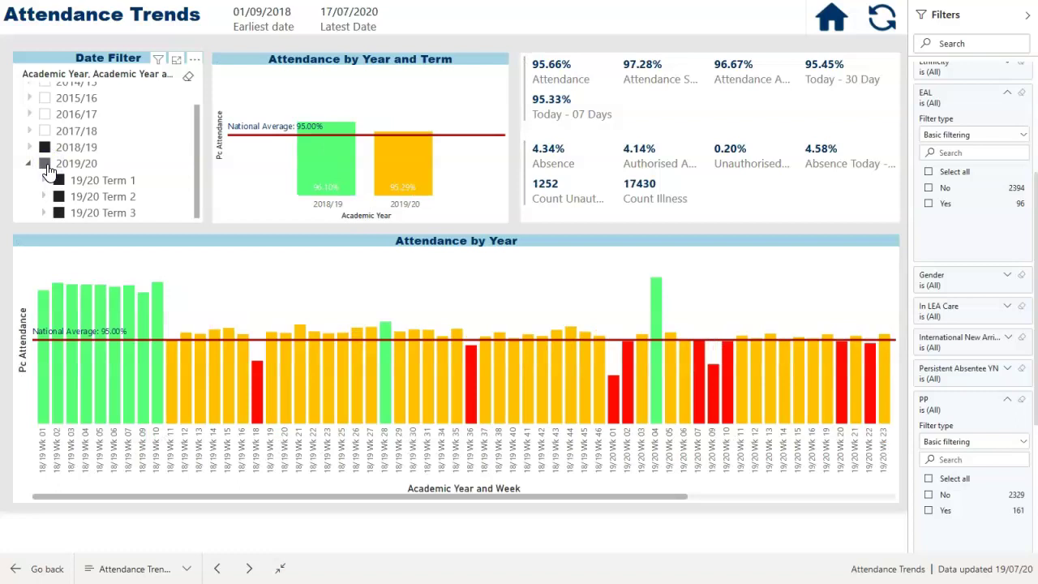